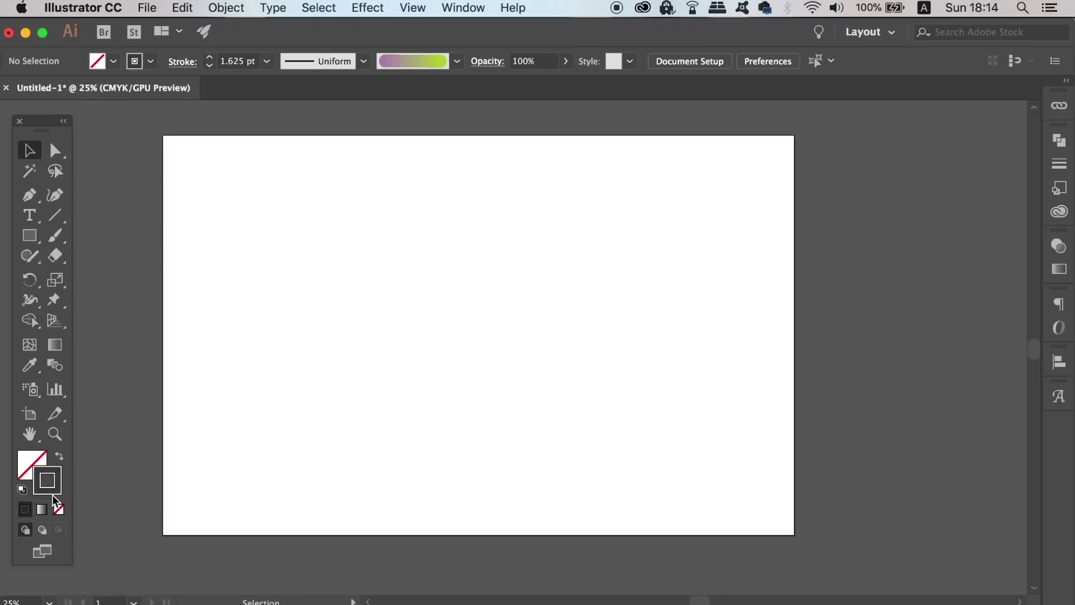
- Set the fill colour to a bright magenta
click(59, 456)
double_click(28, 466)
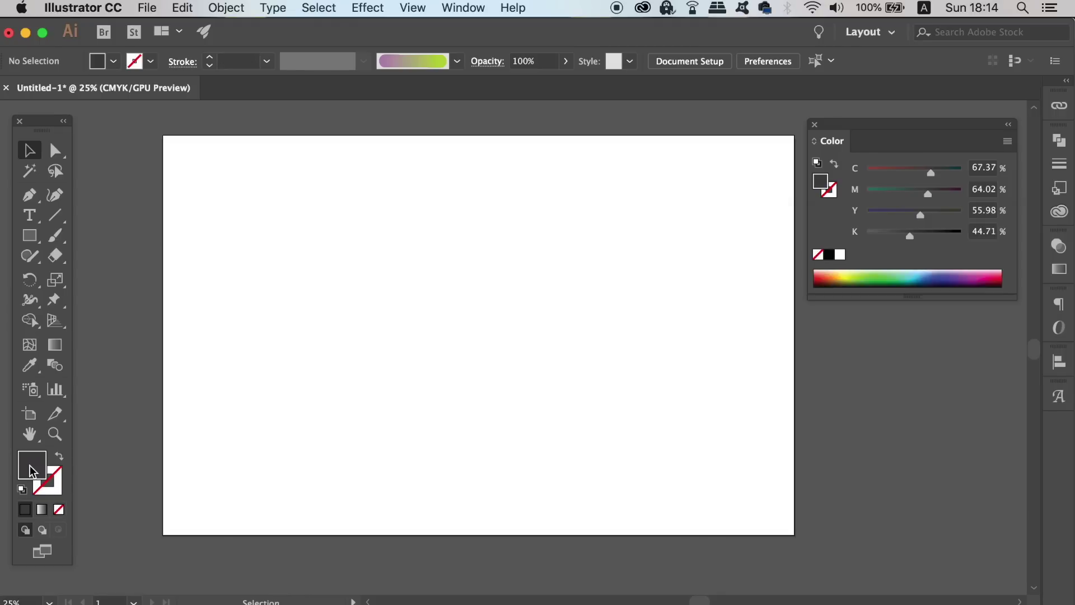
drag(818, 295, 823, 290)
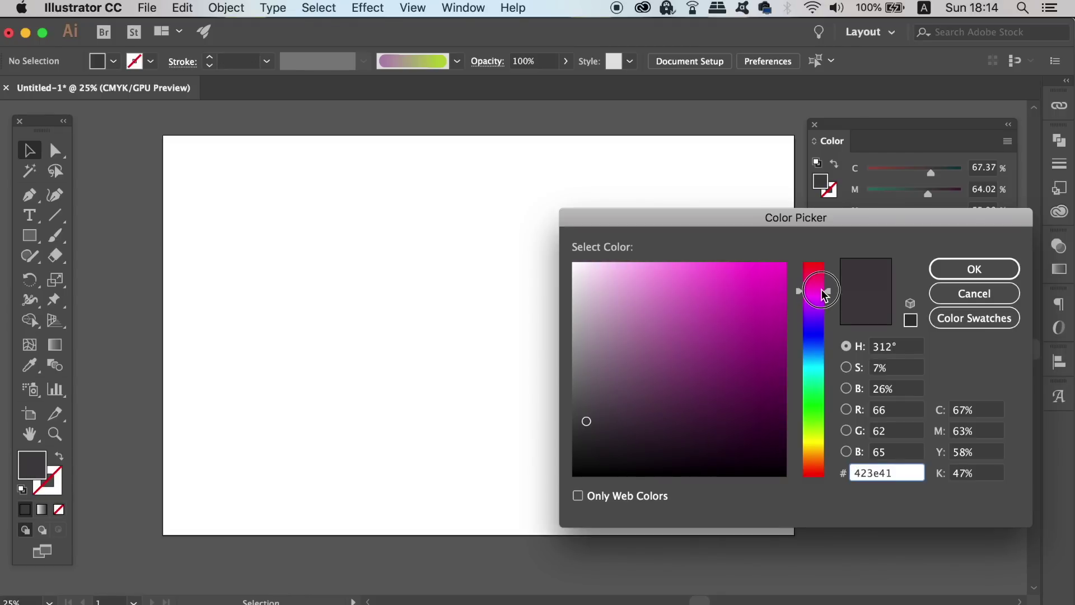
click(779, 274)
click(946, 267)
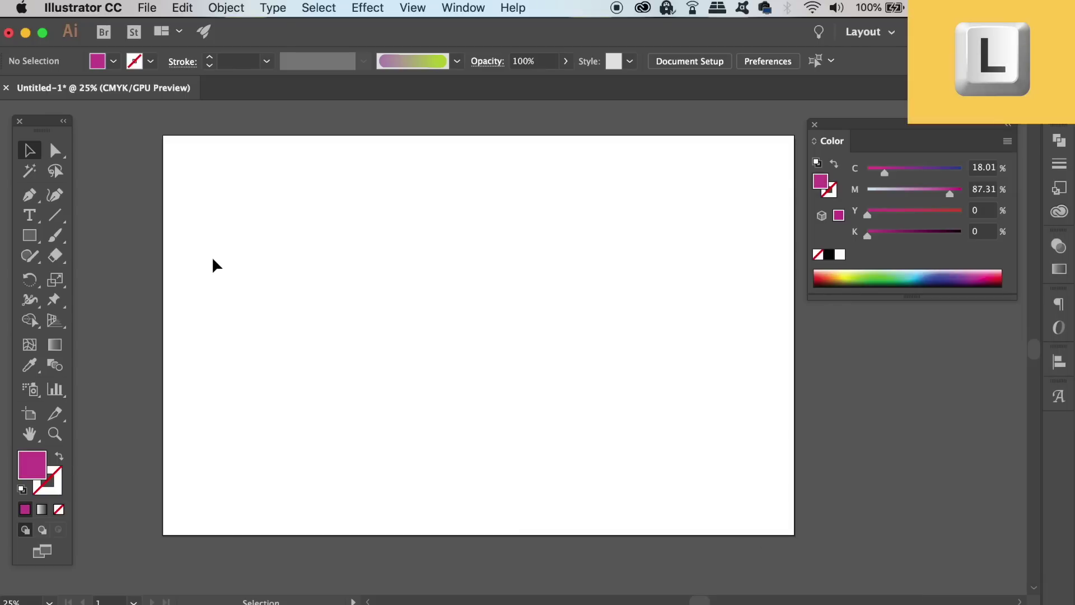
- Draw a magenta circle near the top and Alt-drag a copy straight below it
key(l)
drag(369, 174, 405, 209)
key(v)
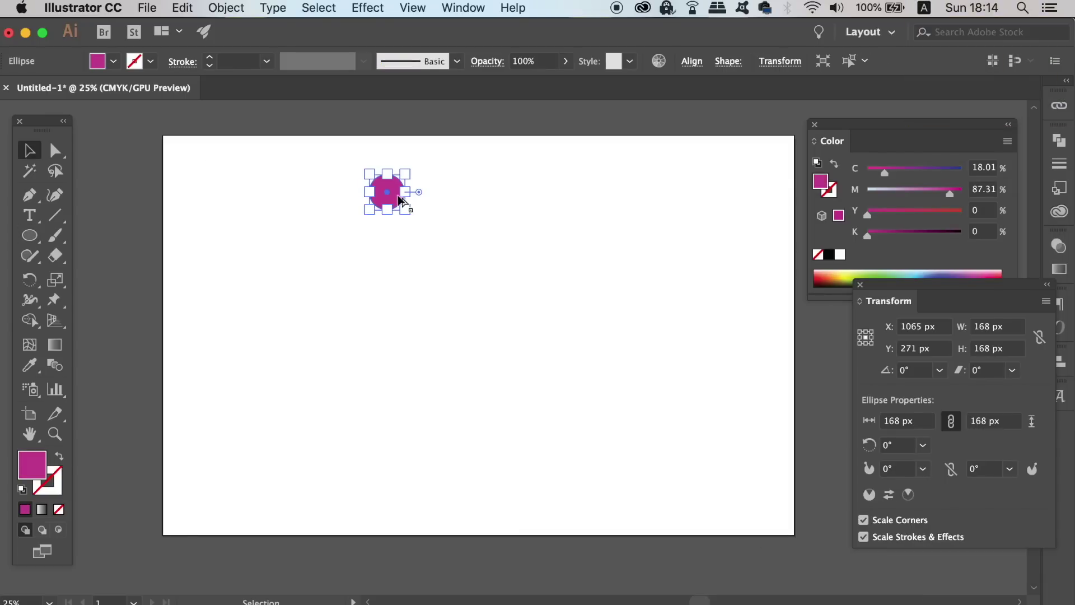
drag(394, 199, 387, 296)
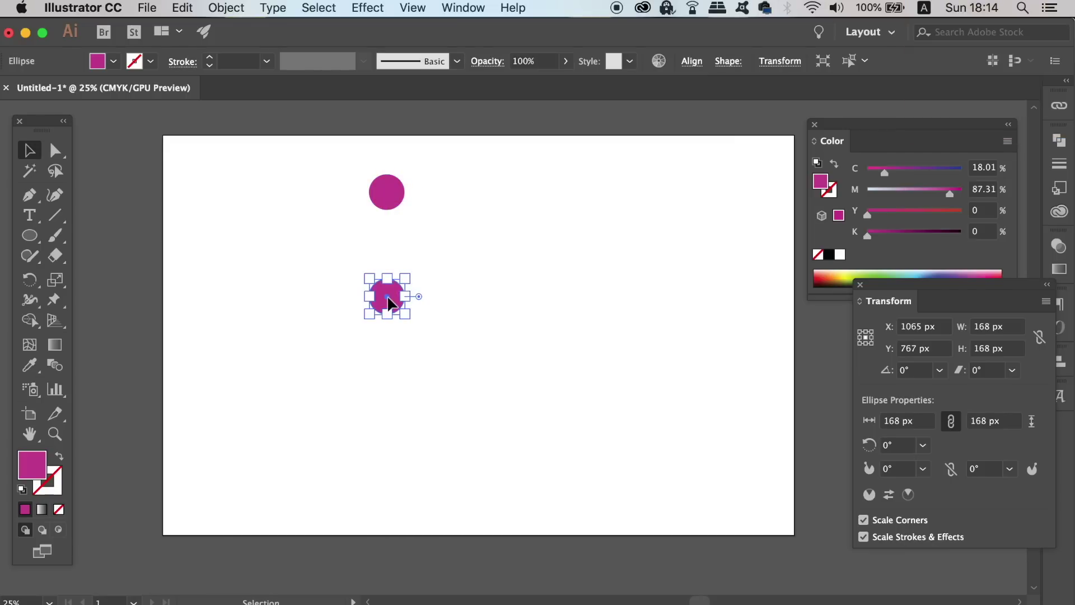
- Recolour the second circle purple
double_click(28, 468)
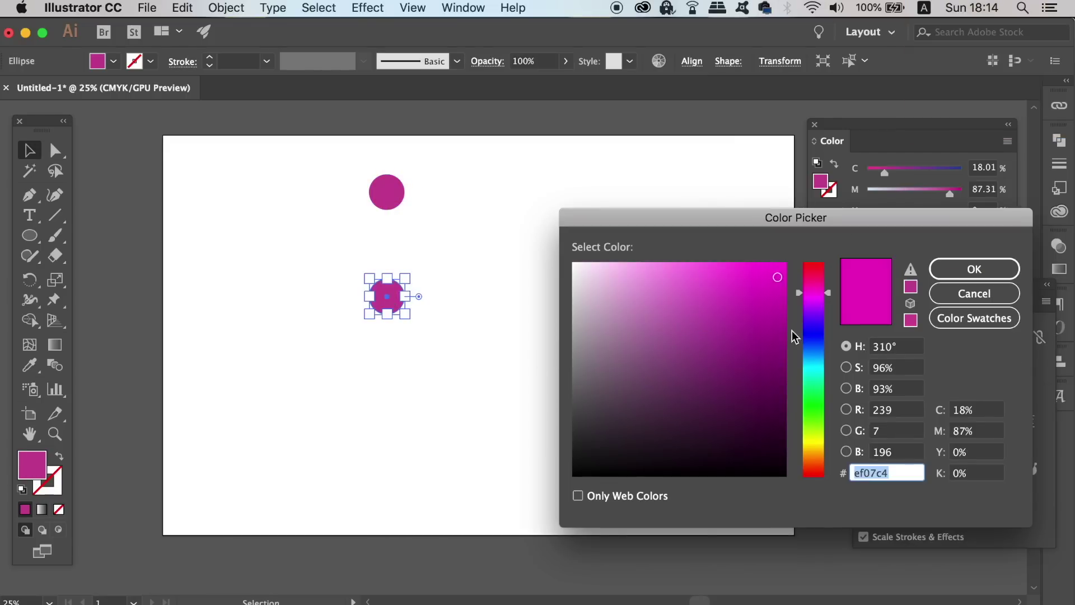
drag(815, 300, 772, 325)
click(772, 293)
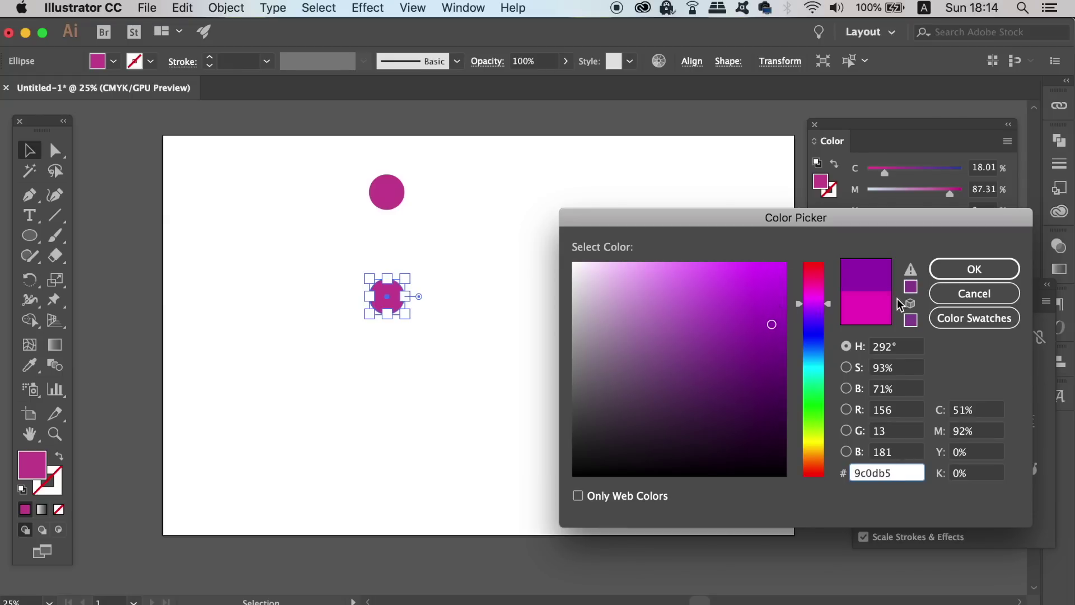
click(934, 274)
- Copy the purple circle lower down and recolour the copy a lighter violet
click(526, 301)
drag(387, 297, 388, 424)
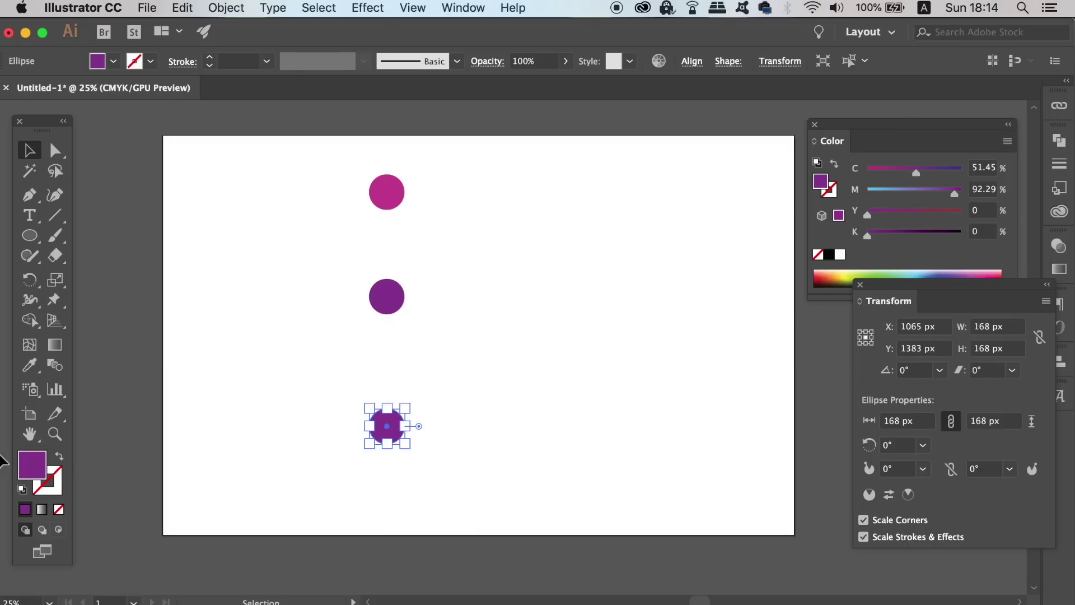
double_click(32, 481)
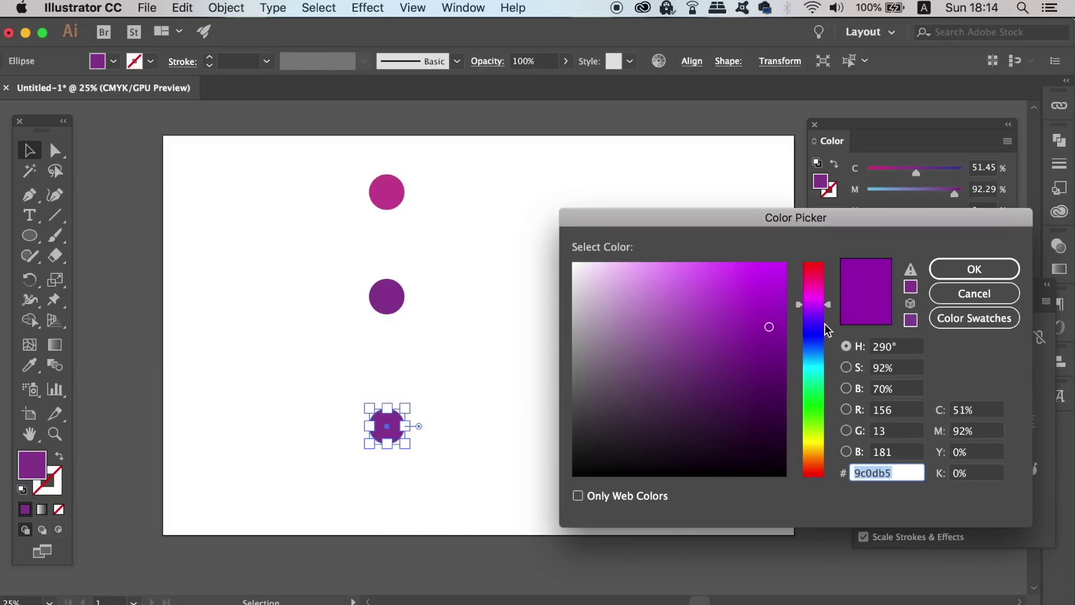
click(821, 317)
drag(769, 326, 747, 310)
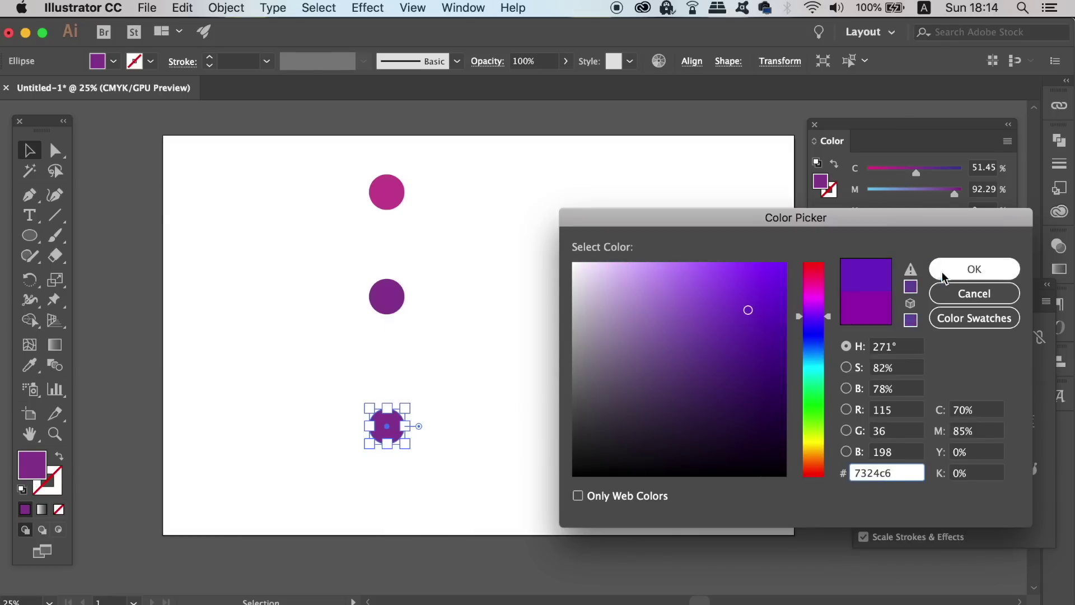
click(974, 269)
click(439, 312)
- Recolour the top circle a deeper crimson-pink magenta
click(381, 197)
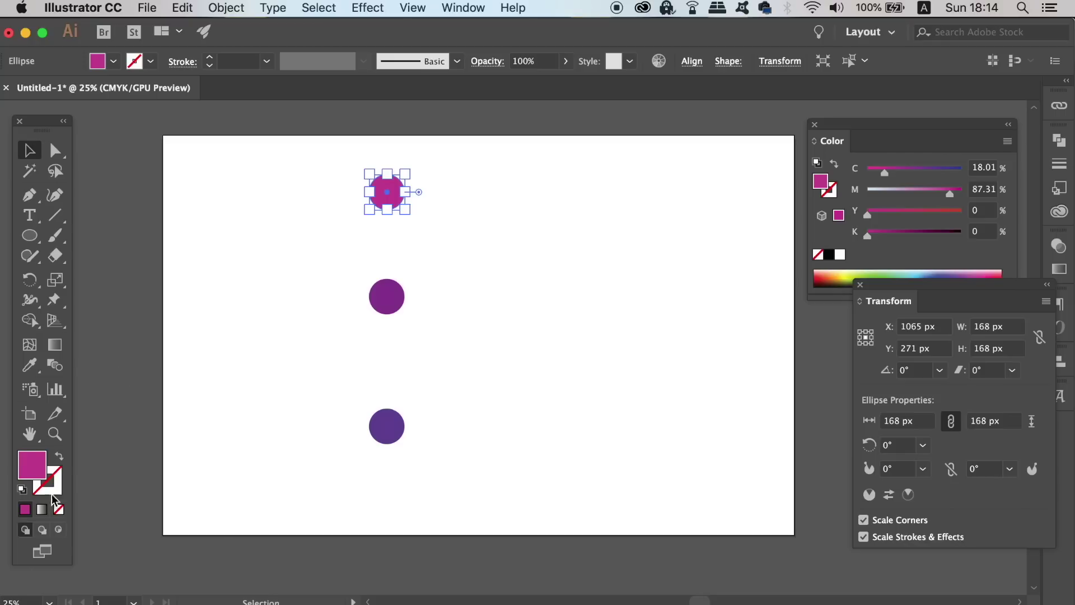
double_click(32, 465)
click(811, 273)
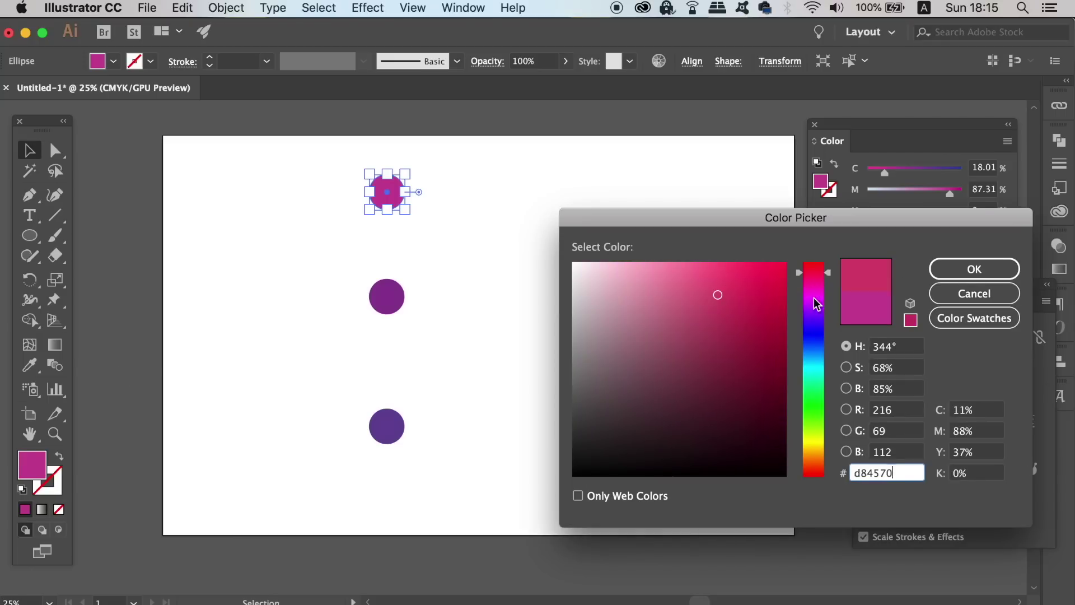
click(746, 296)
click(826, 281)
key(Return)
click(110, 237)
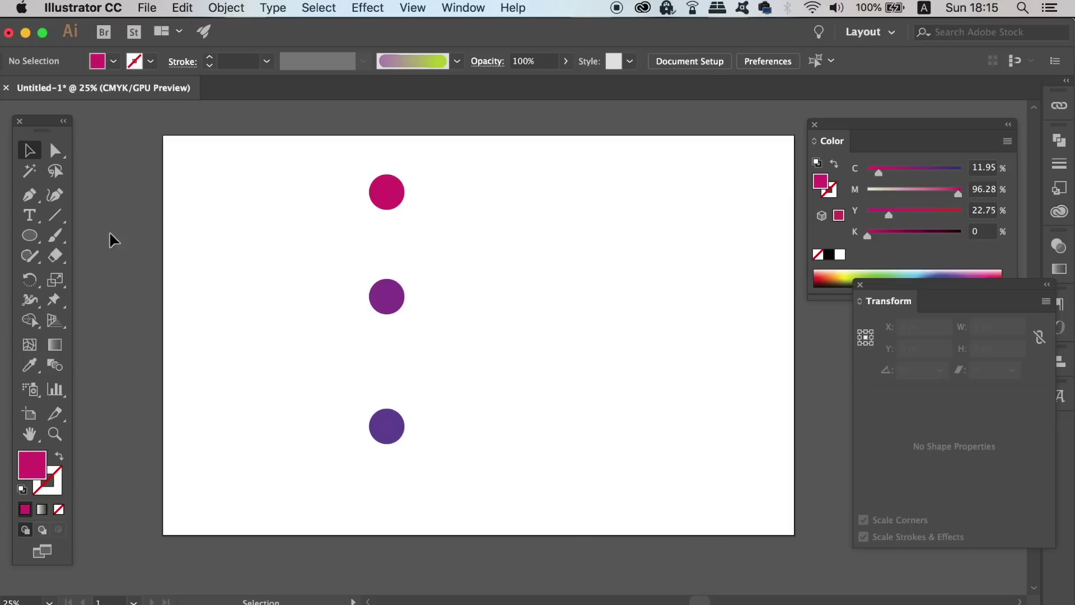
- Select the three circles and distribute them evenly by vertical centres
drag(359, 392, 424, 452)
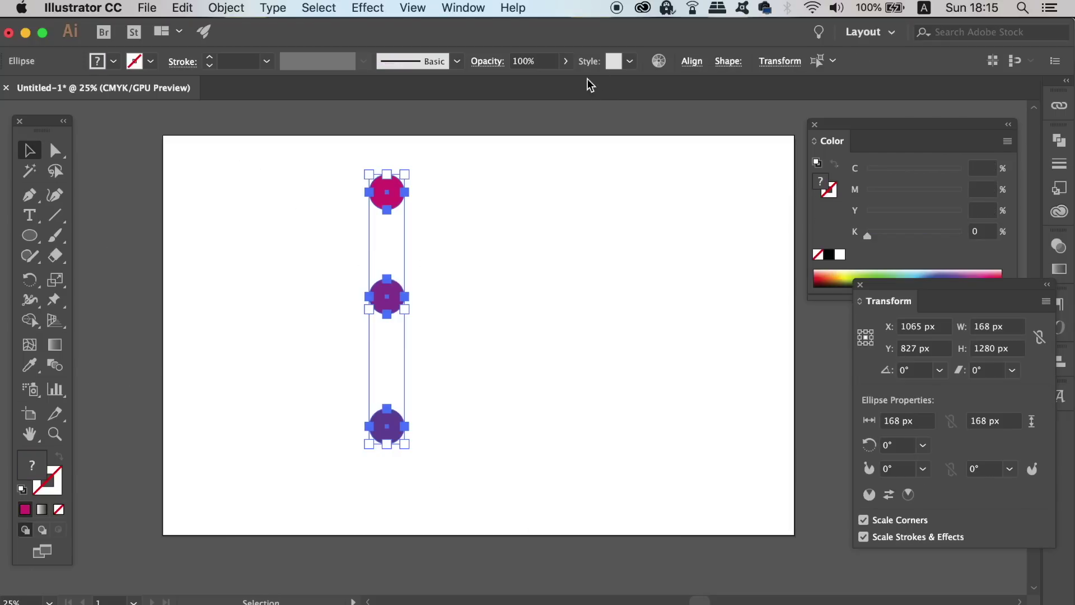
click(689, 60)
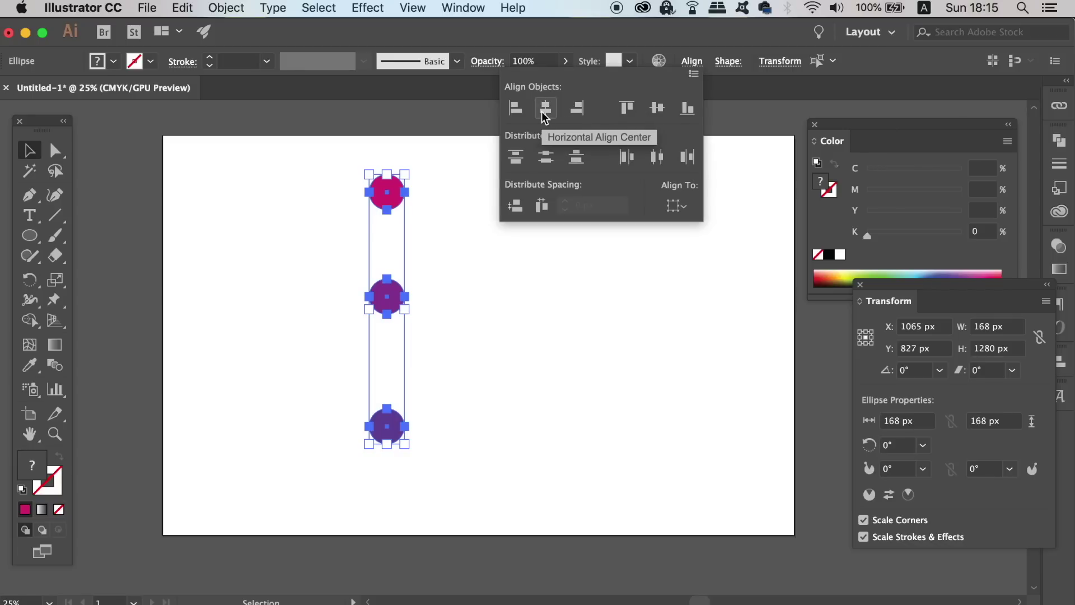
click(555, 165)
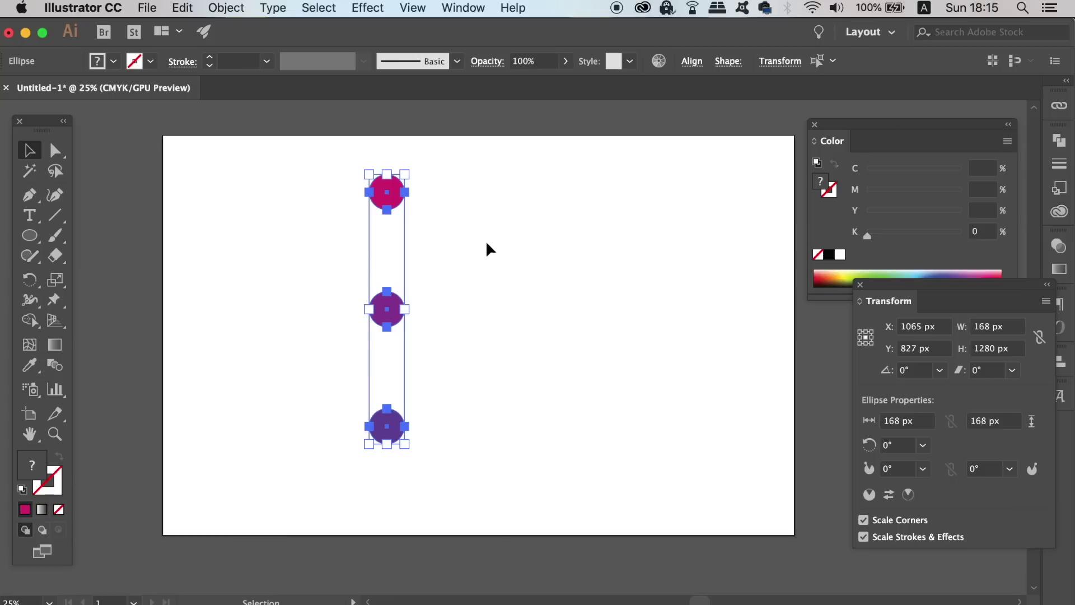
- Set blend spacing to Smooth Color and blend the circles into one bar
click(244, 6)
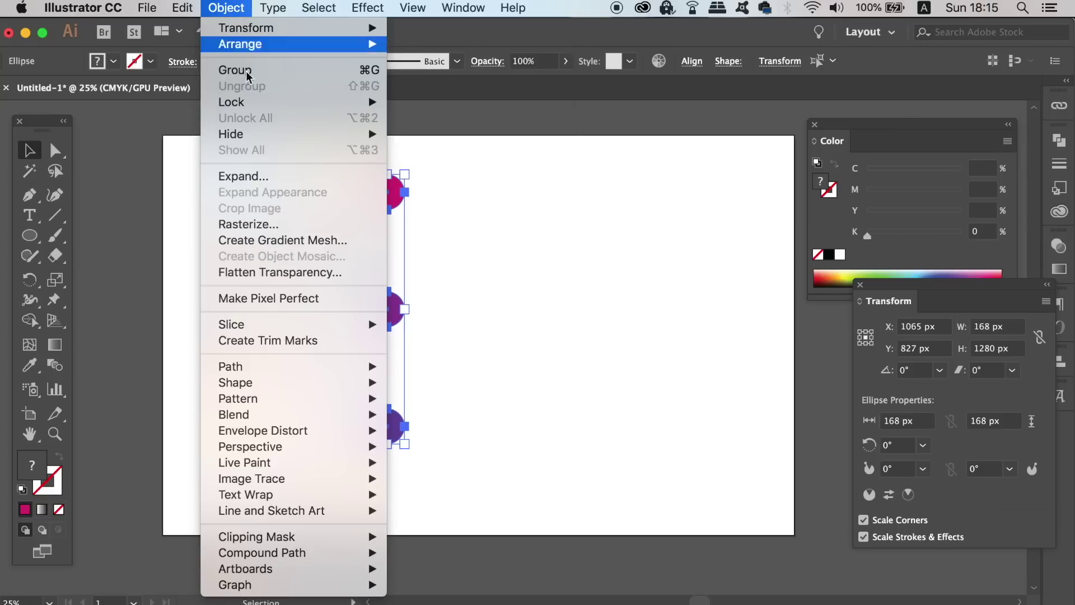
mouse_move(271, 415)
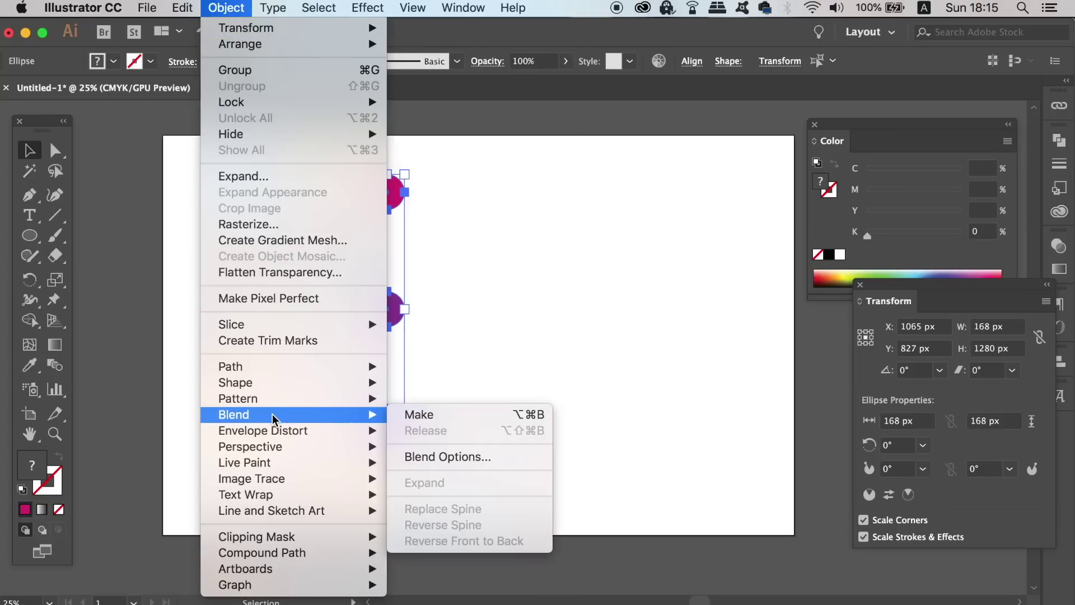
click(437, 458)
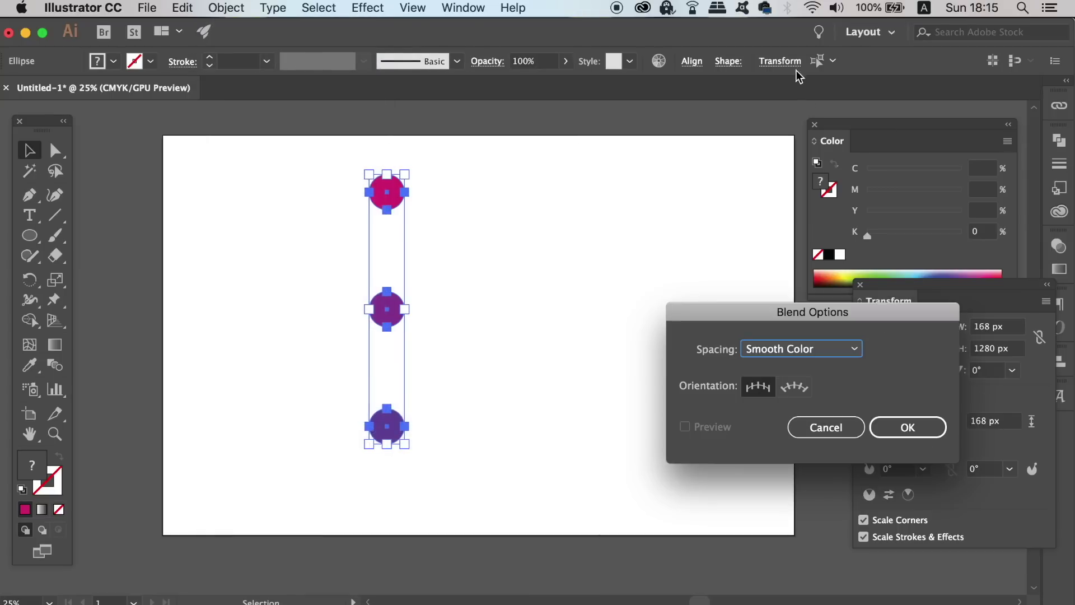
click(905, 425)
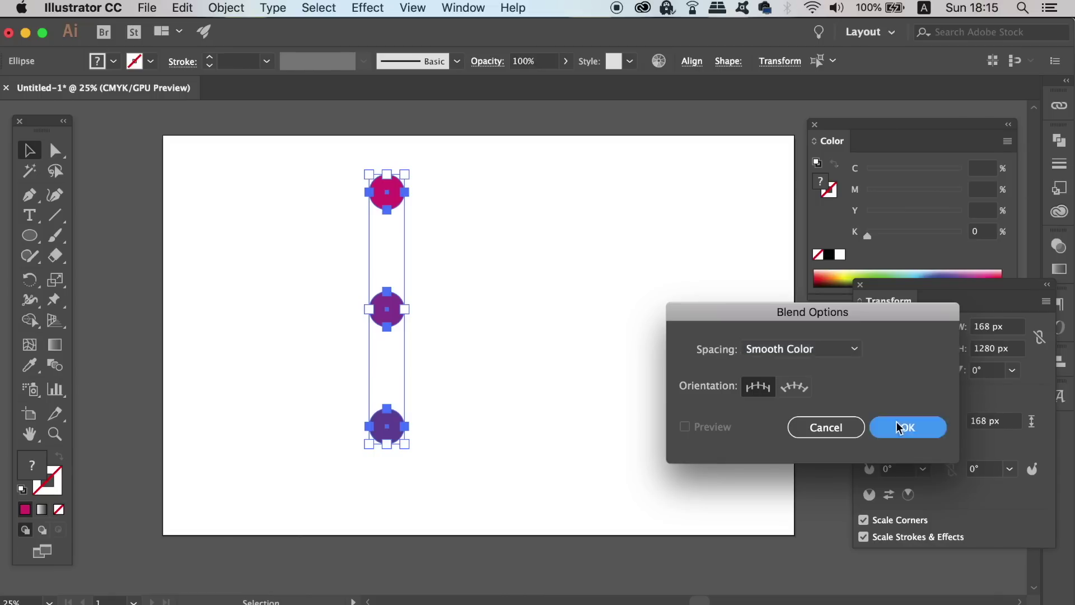
click(229, 4)
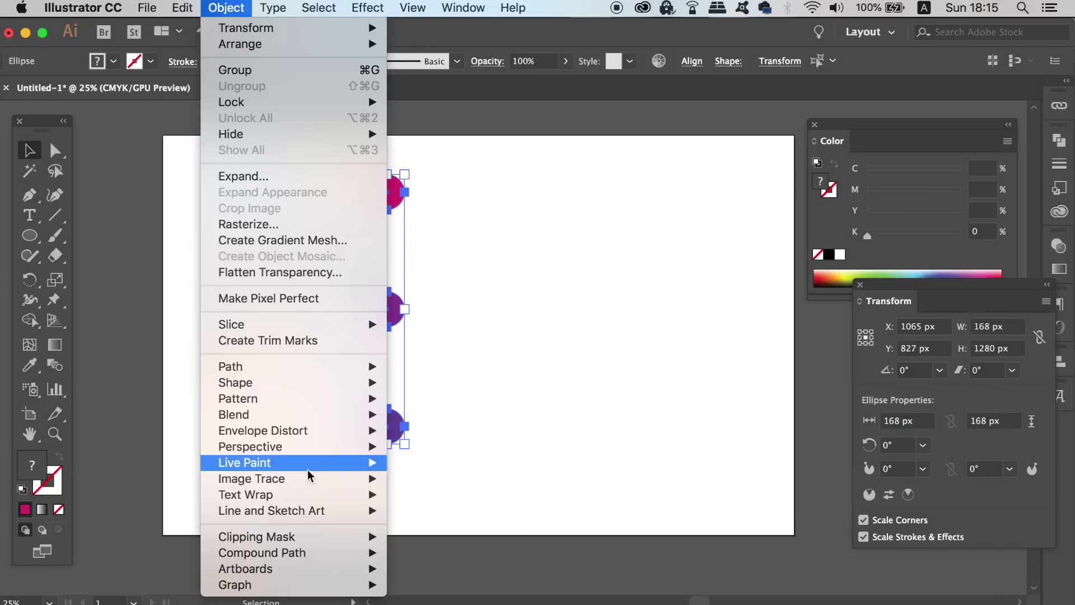
mouse_move(303, 417)
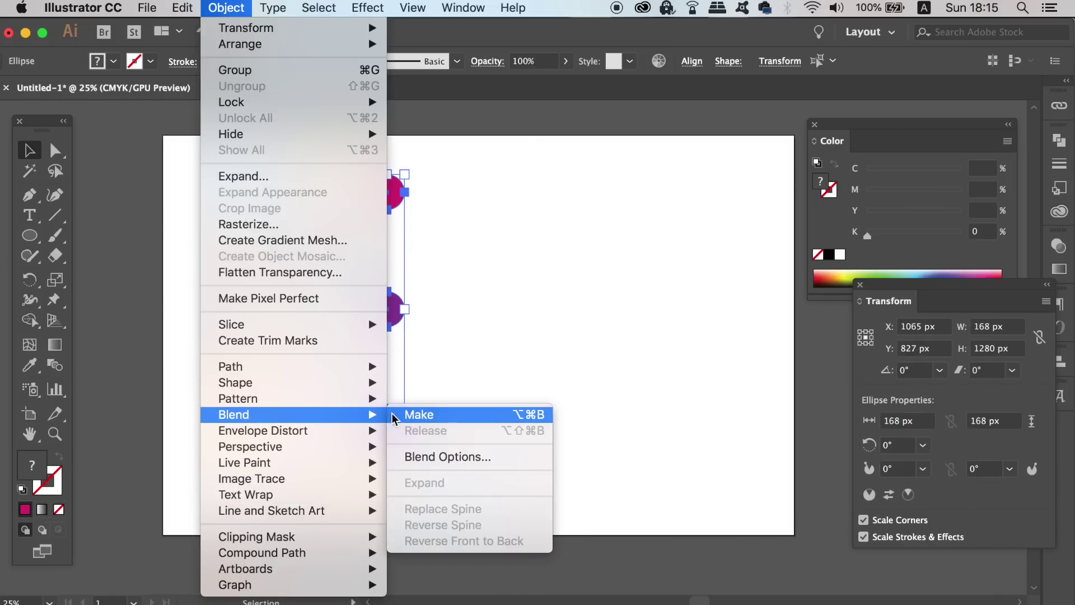
click(414, 415)
click(530, 336)
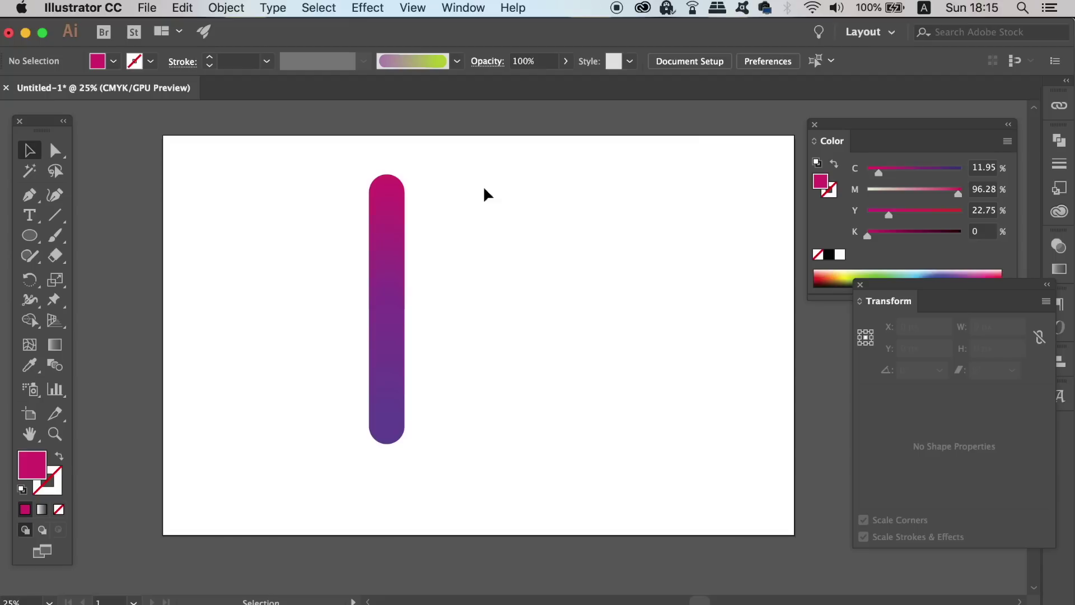
- Bend the blended bar into an S shape with the Anchor Point tool
key(super+equal)
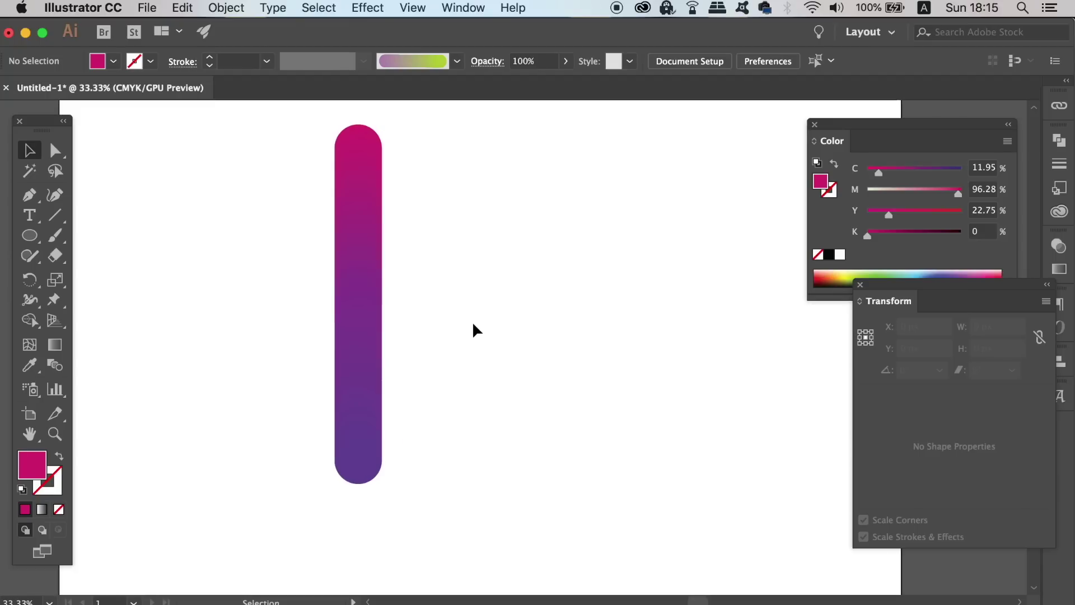
key(super+minus)
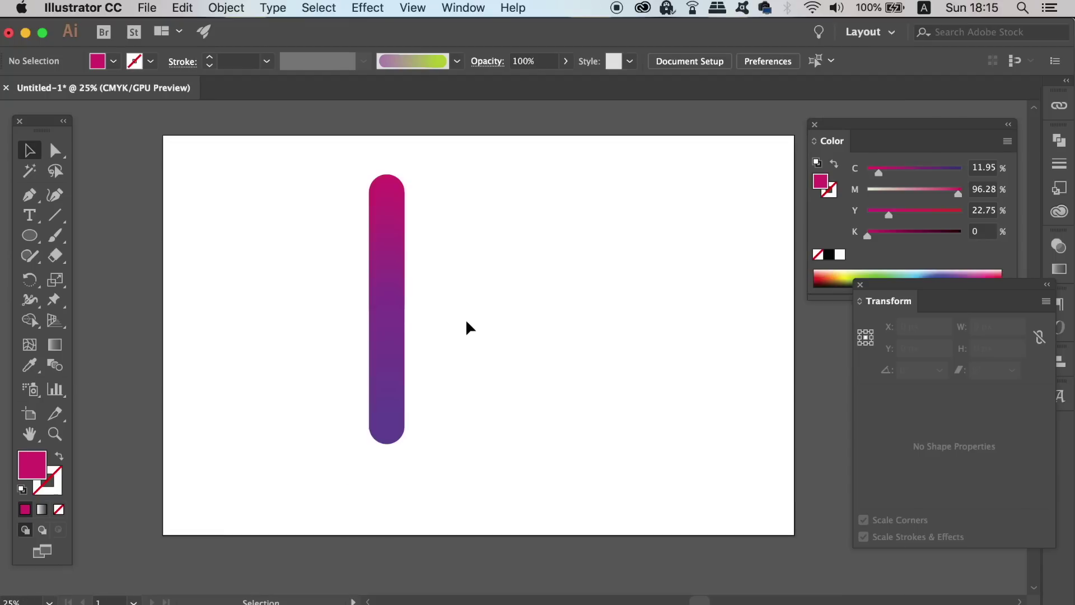
click(395, 268)
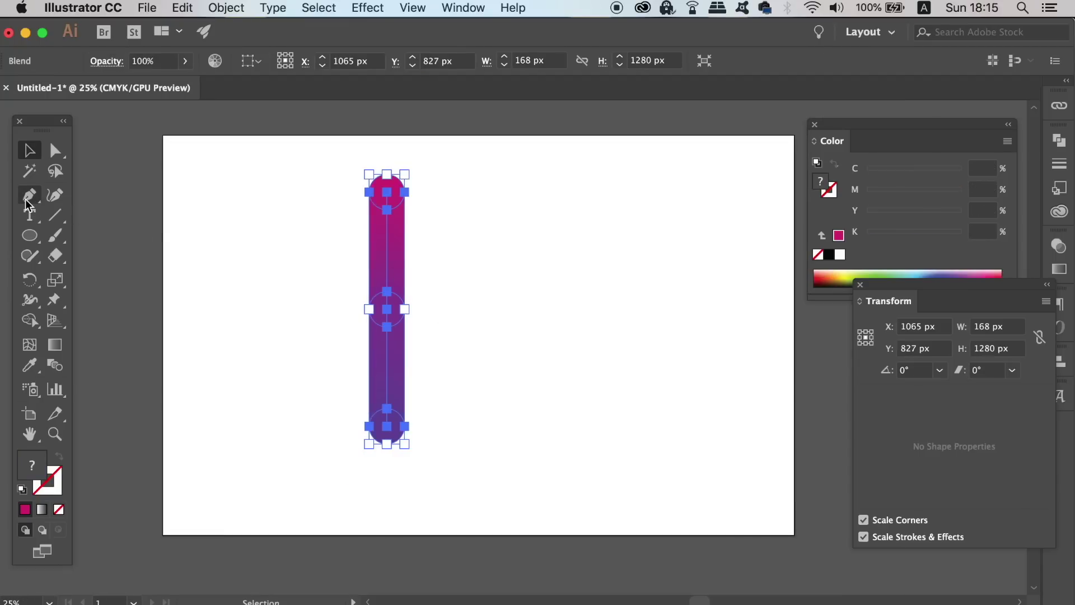
drag(25, 199, 102, 258)
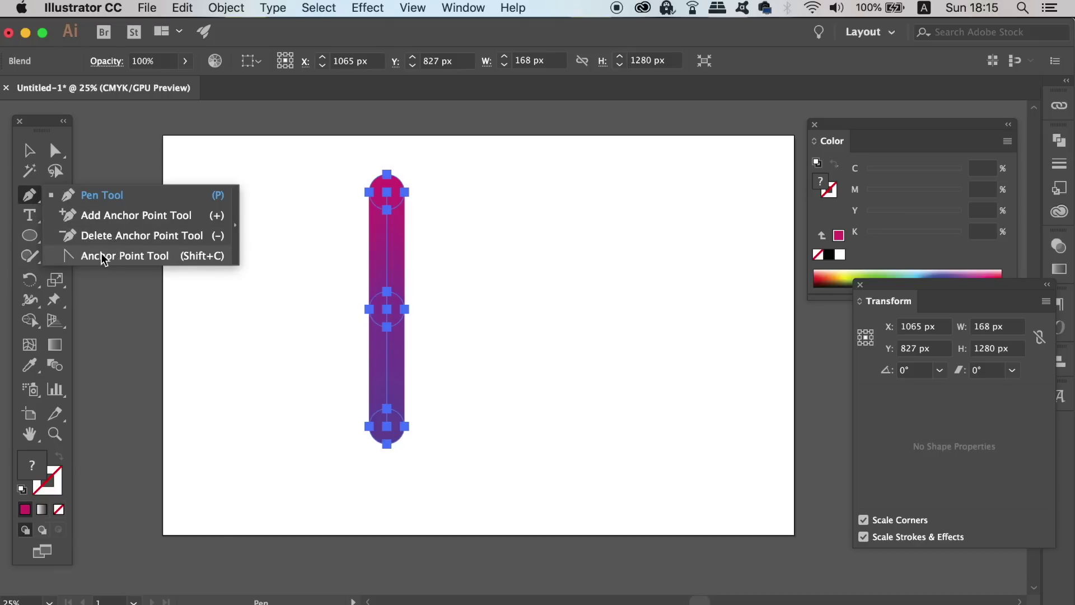
drag(386, 259, 289, 261)
drag(391, 354, 477, 363)
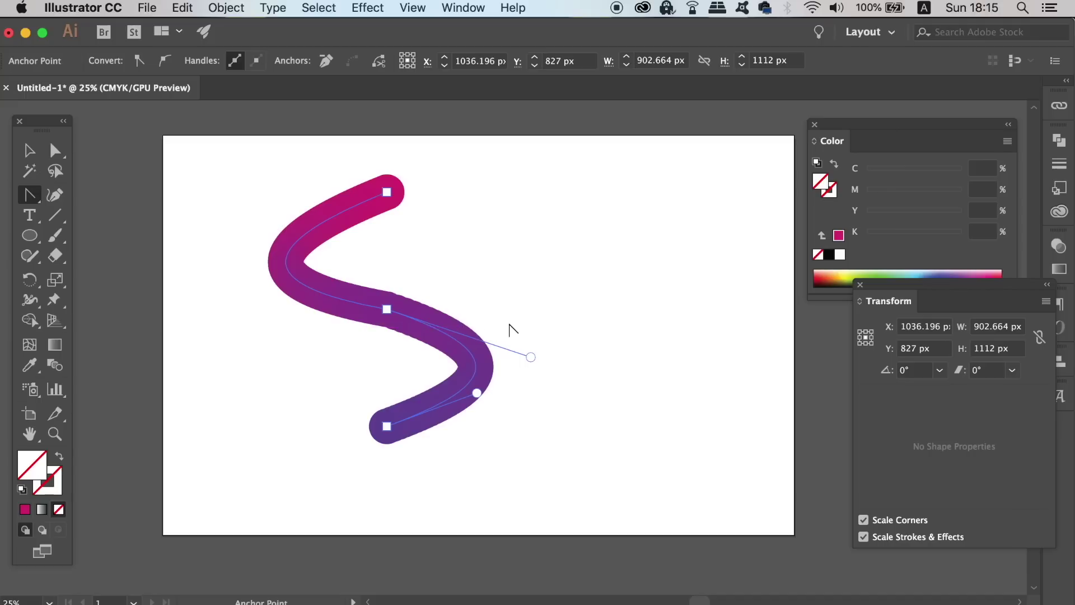
- Undo the bends and deselect, leaving a straight vertical bar
key(super+z)
key(super+z)
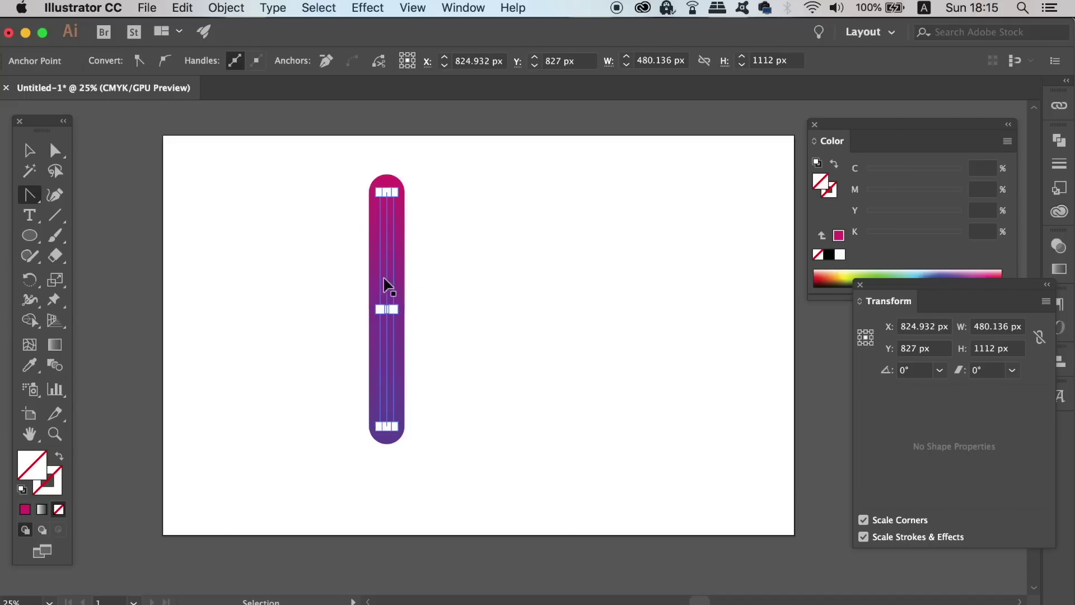
click(30, 157)
click(591, 221)
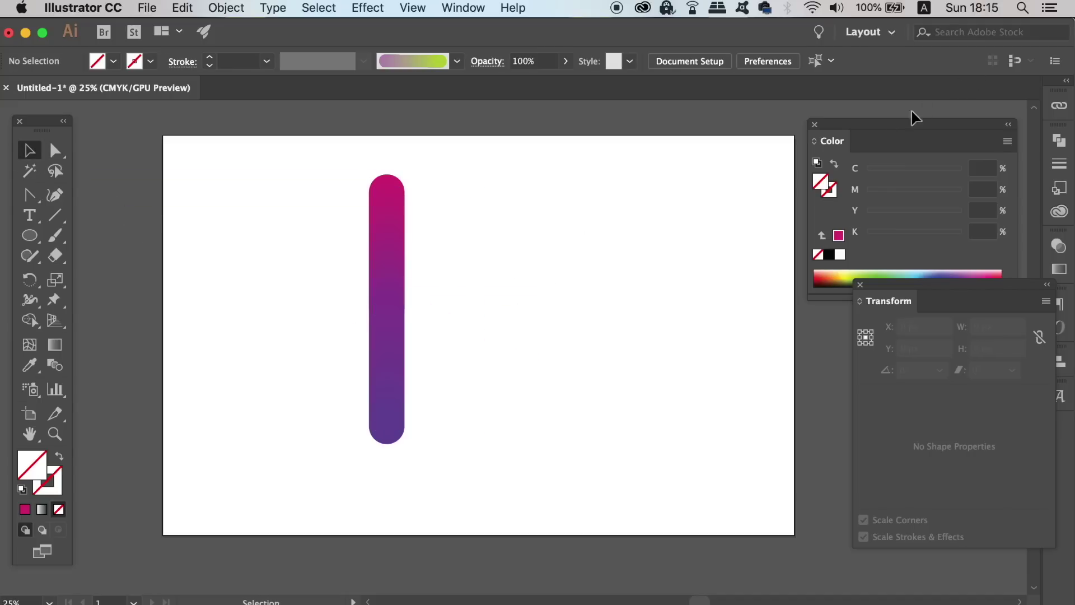
- Close the Color panel and bring up the Brushes panel
click(816, 125)
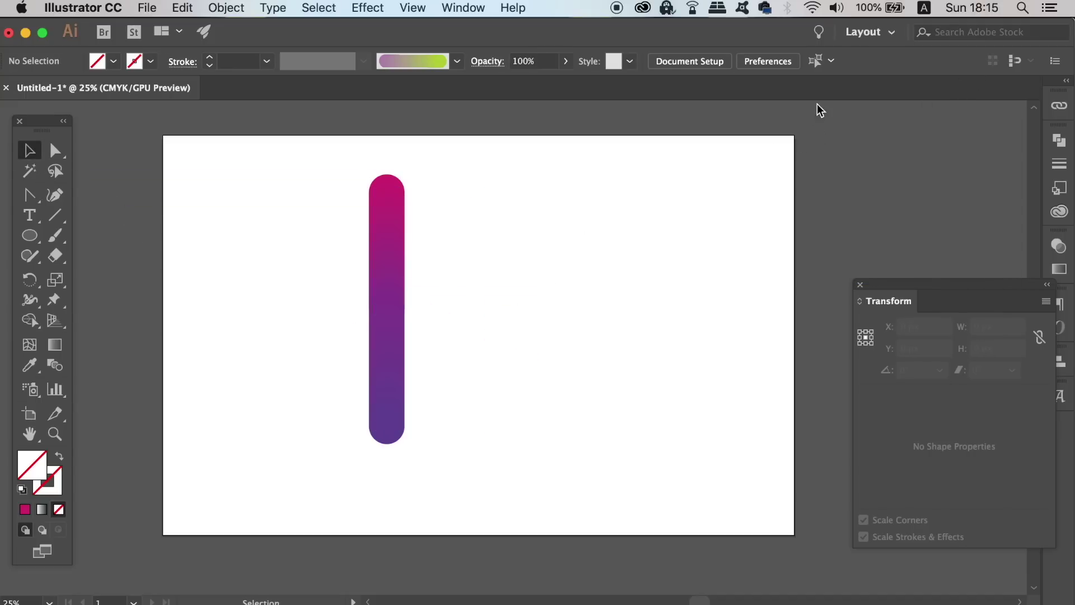
key(F5)
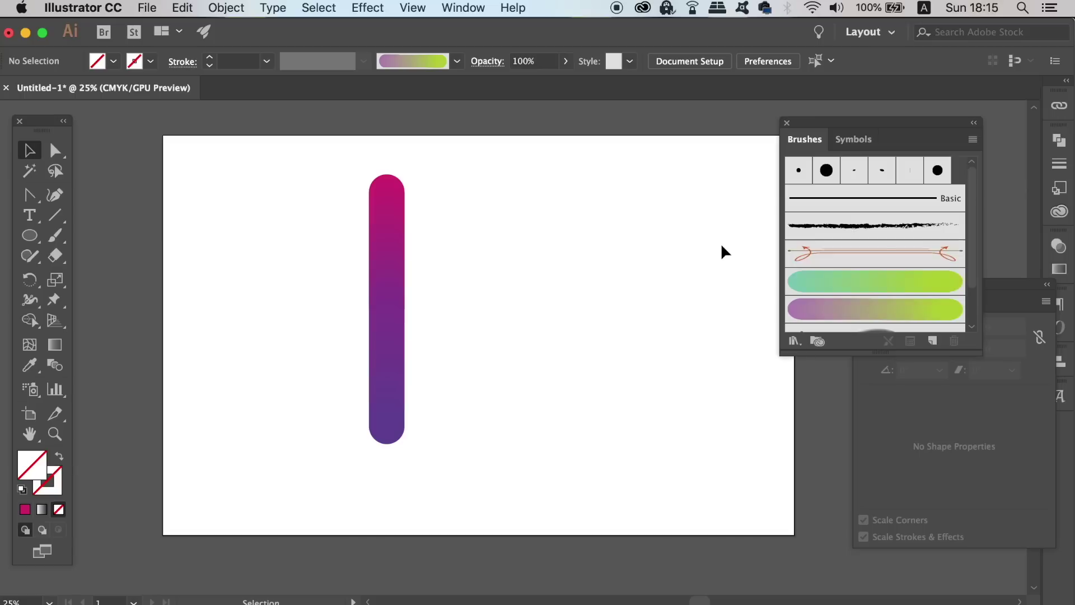
click(487, 5)
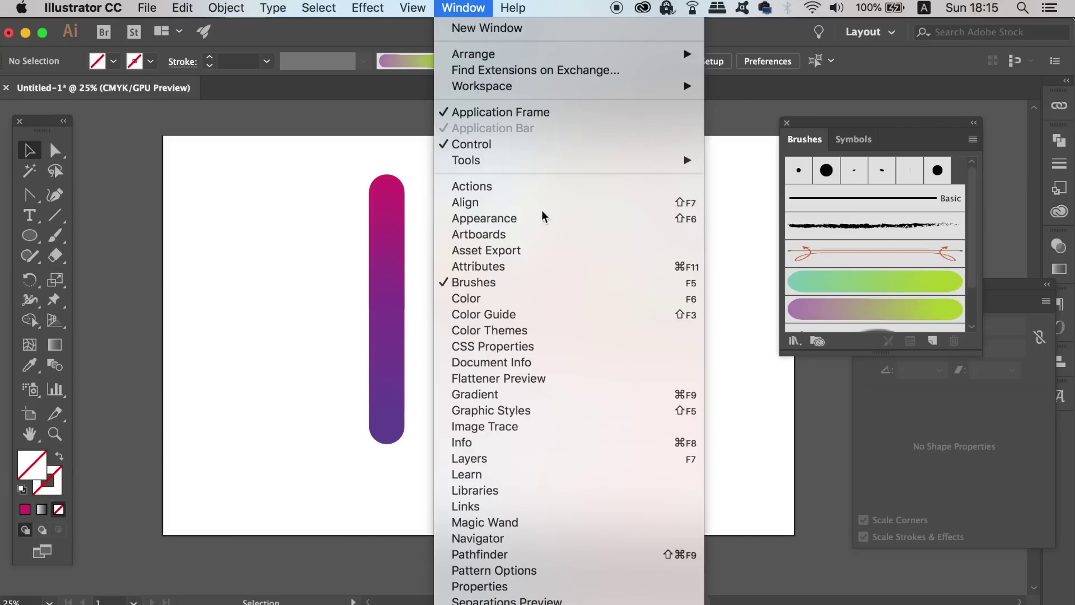
click(960, 135)
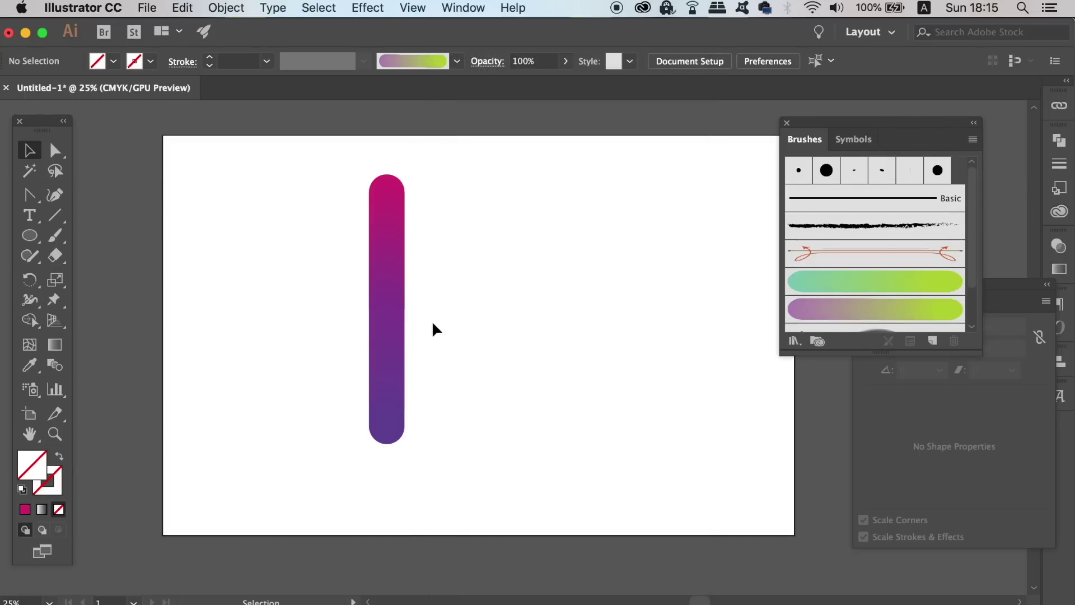
- Make a new Art Brush from the gradient capsule with Bottom to Top direction
click(387, 320)
click(973, 139)
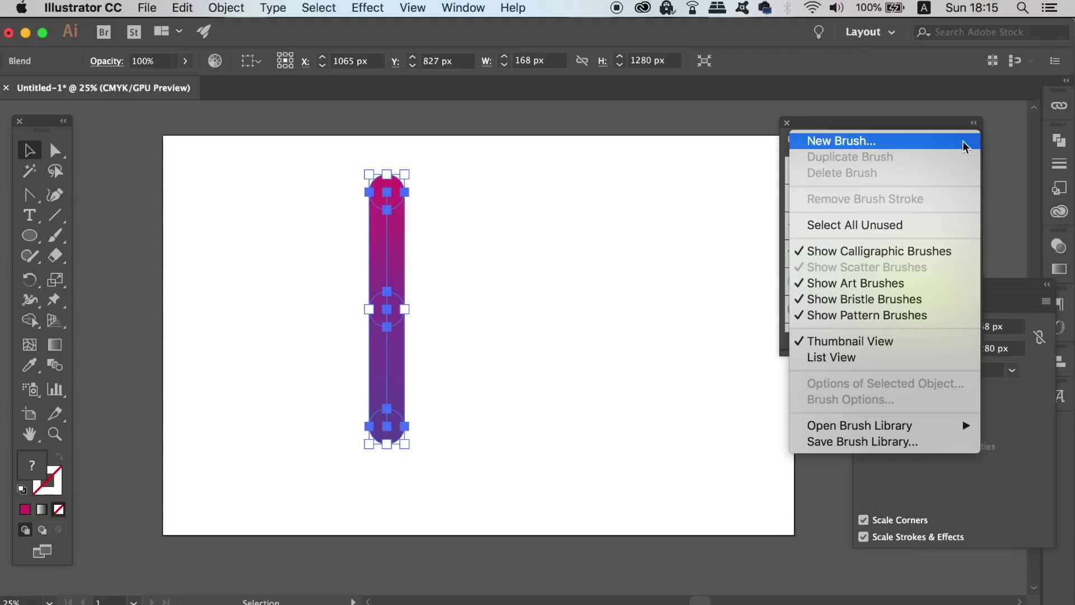
click(914, 142)
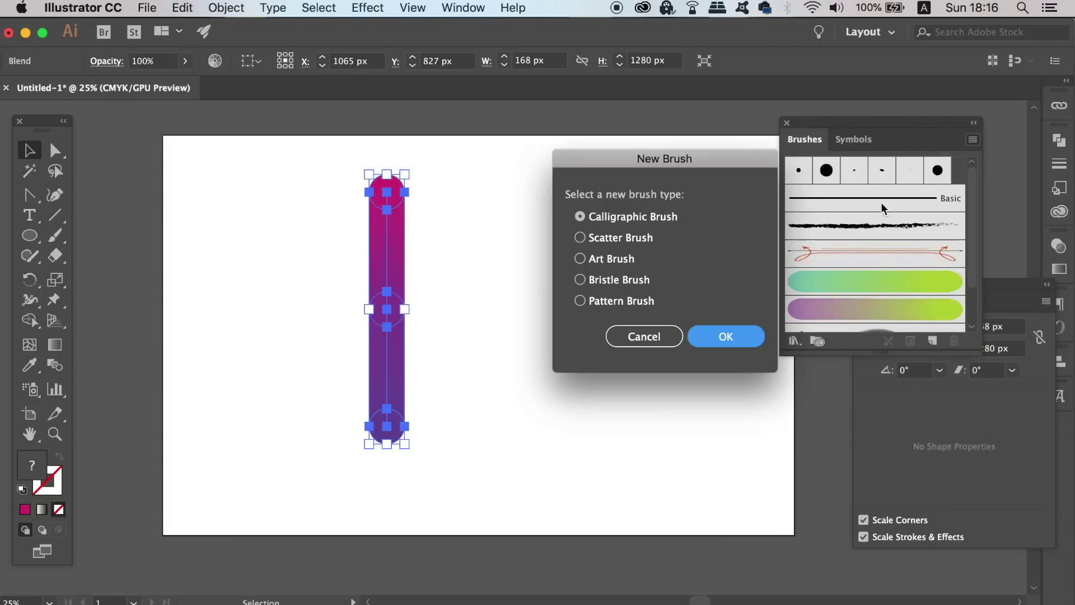
click(623, 260)
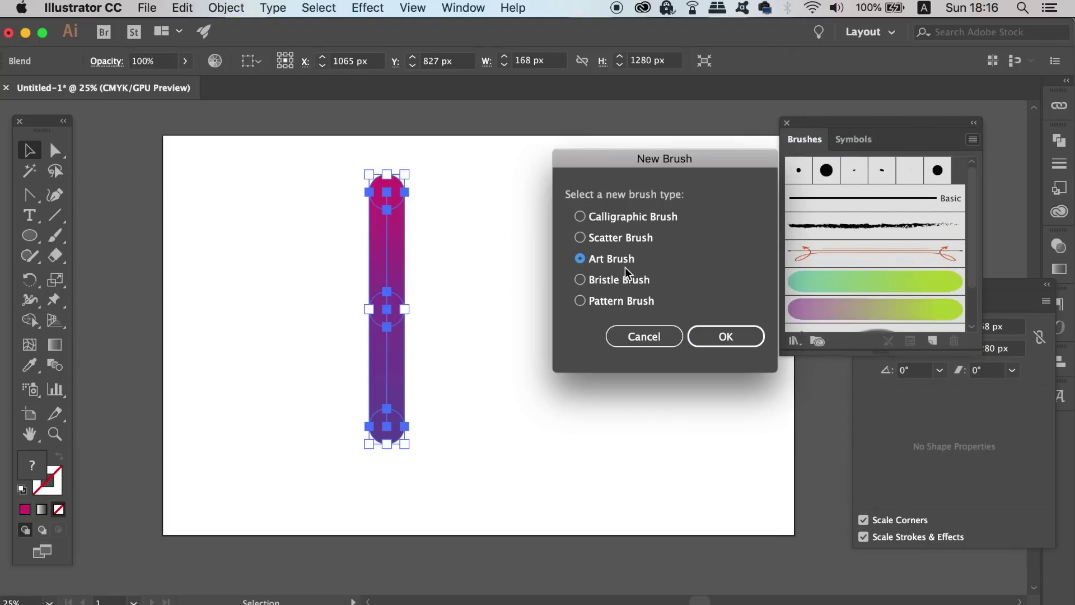
click(716, 335)
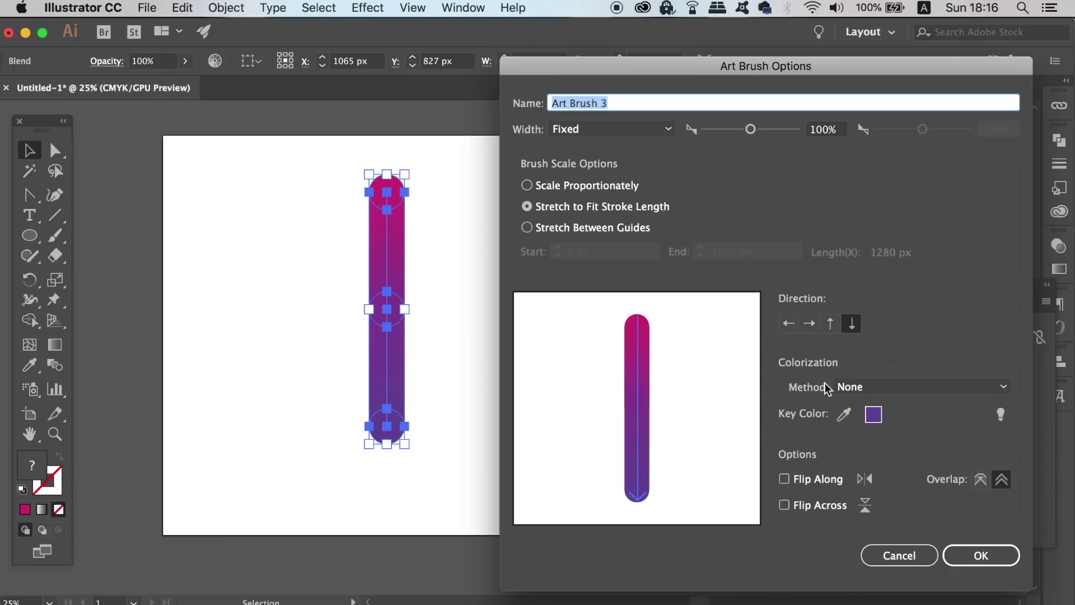
click(833, 325)
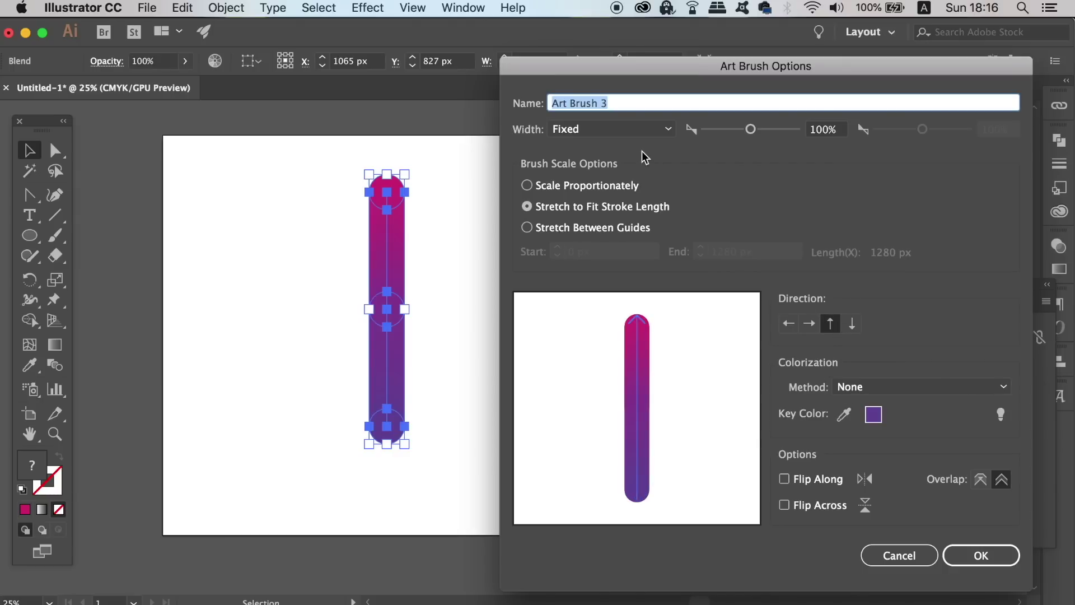
click(968, 554)
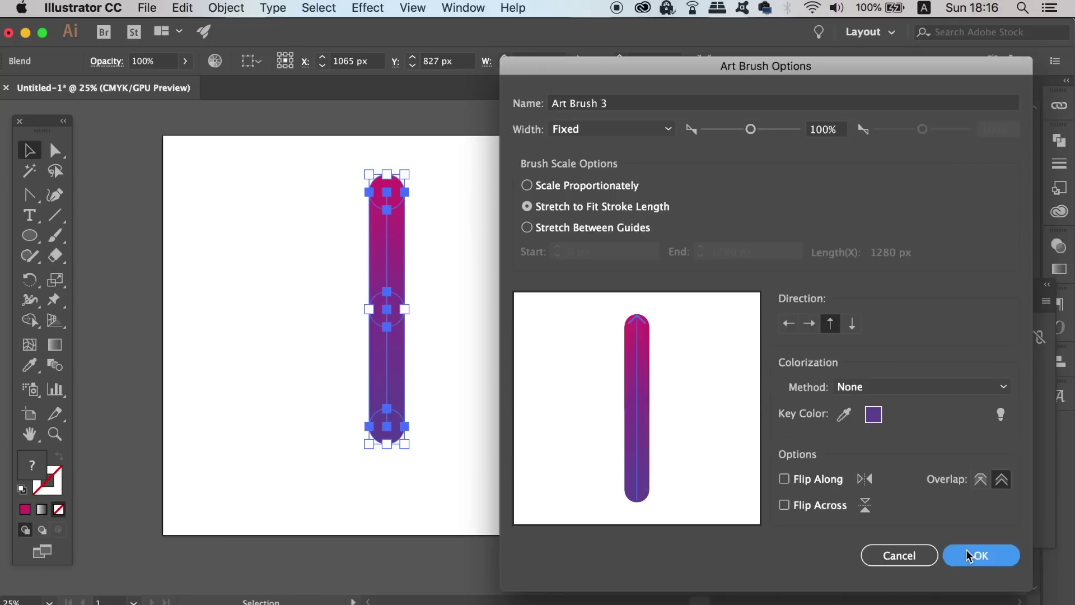
- Delete the gradient capsule from the artboard
click(479, 360)
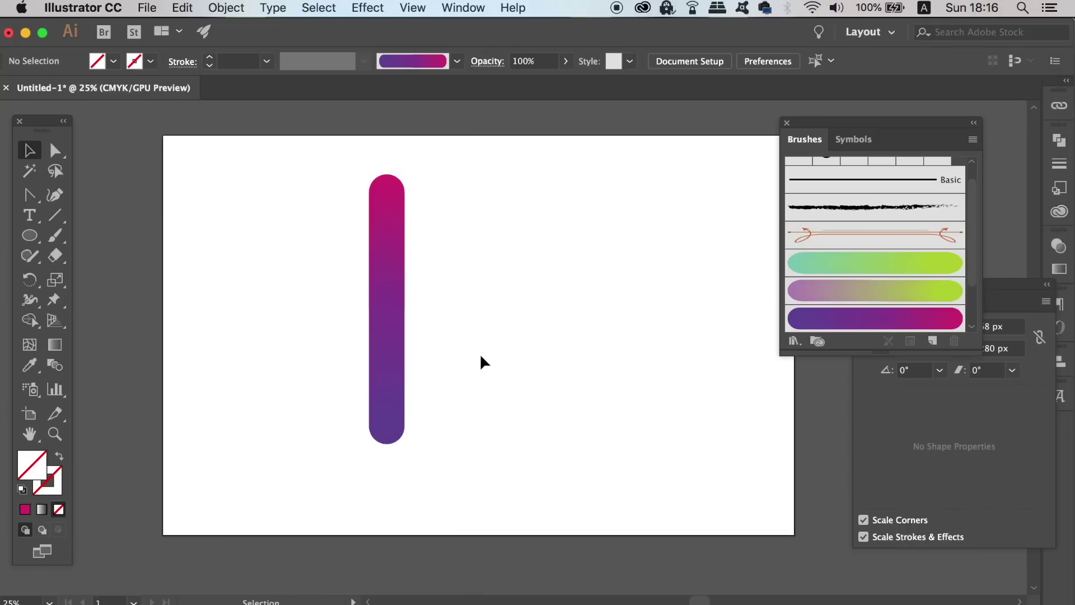
click(392, 291)
key(Delete)
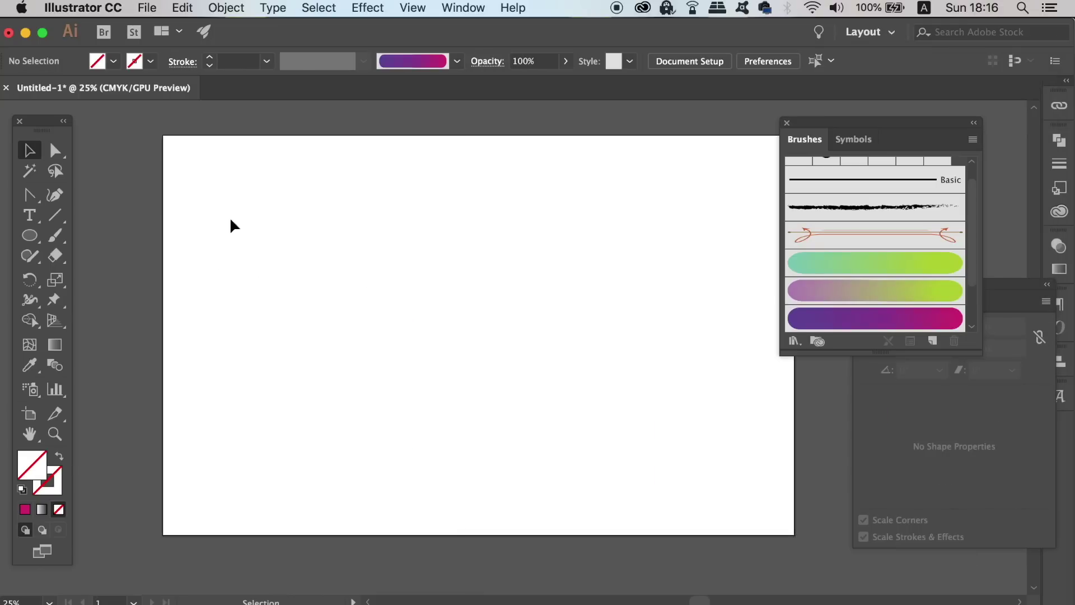
- Set a magenta stroke with no fill and pen a wavy curve rising left to right
click(25, 509)
click(59, 457)
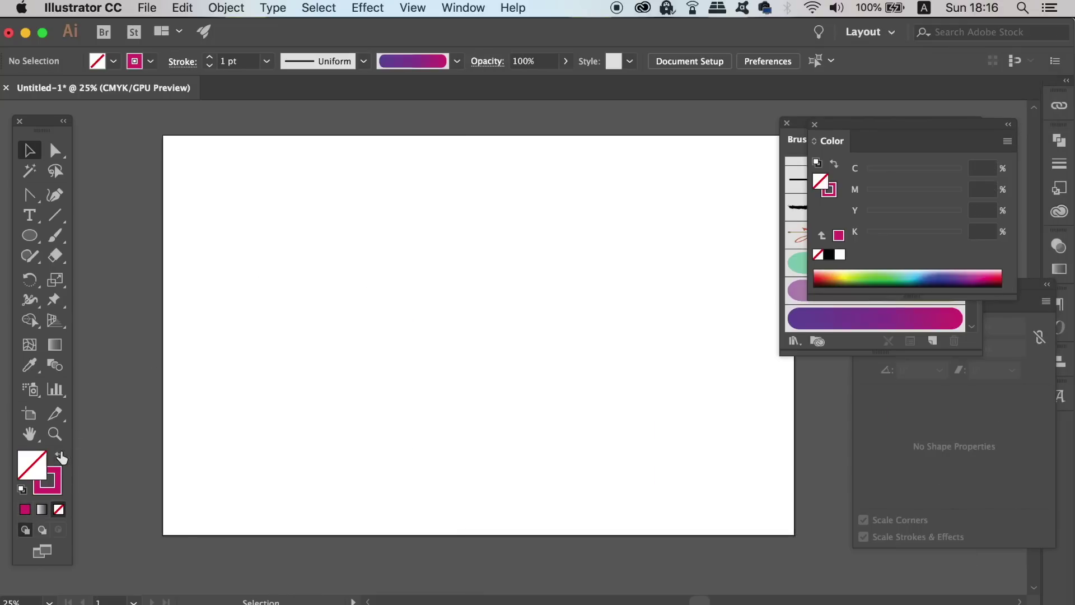
drag(29, 195, 113, 206)
click(201, 320)
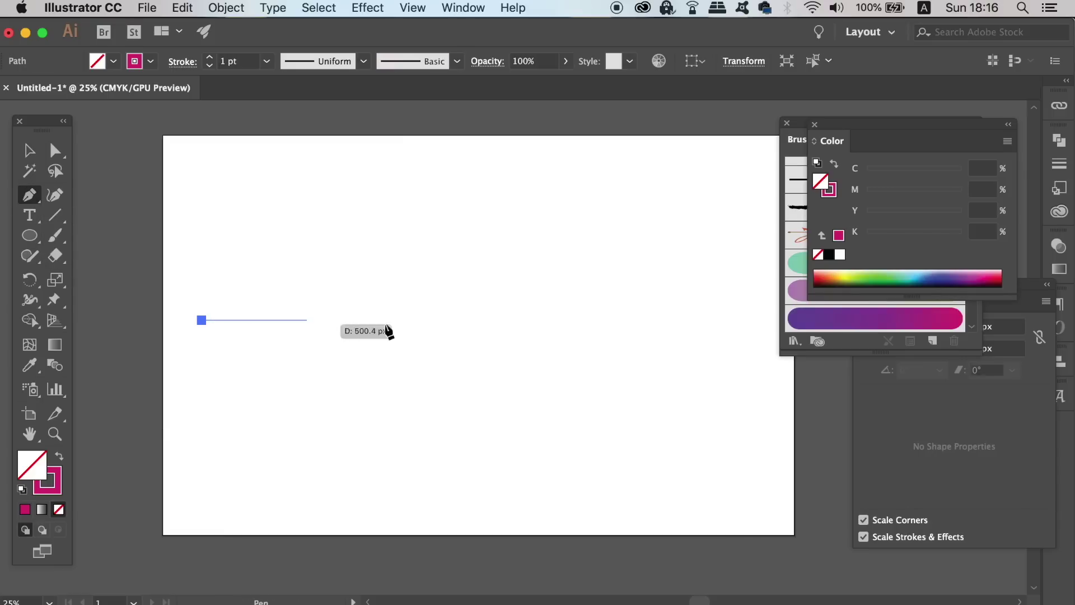
drag(492, 320, 642, 462)
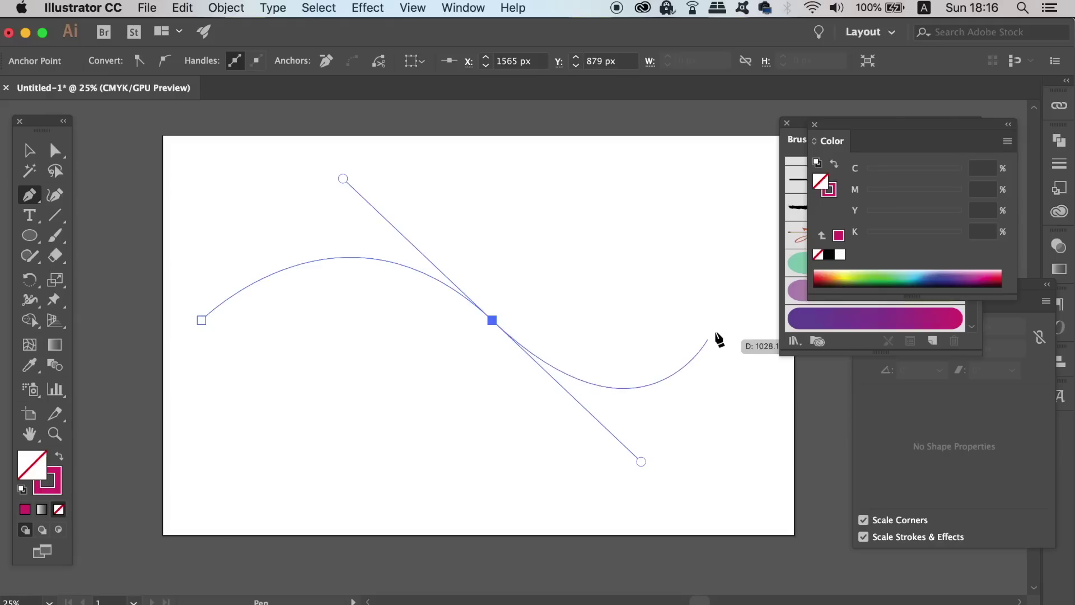
drag(735, 287, 612, 133)
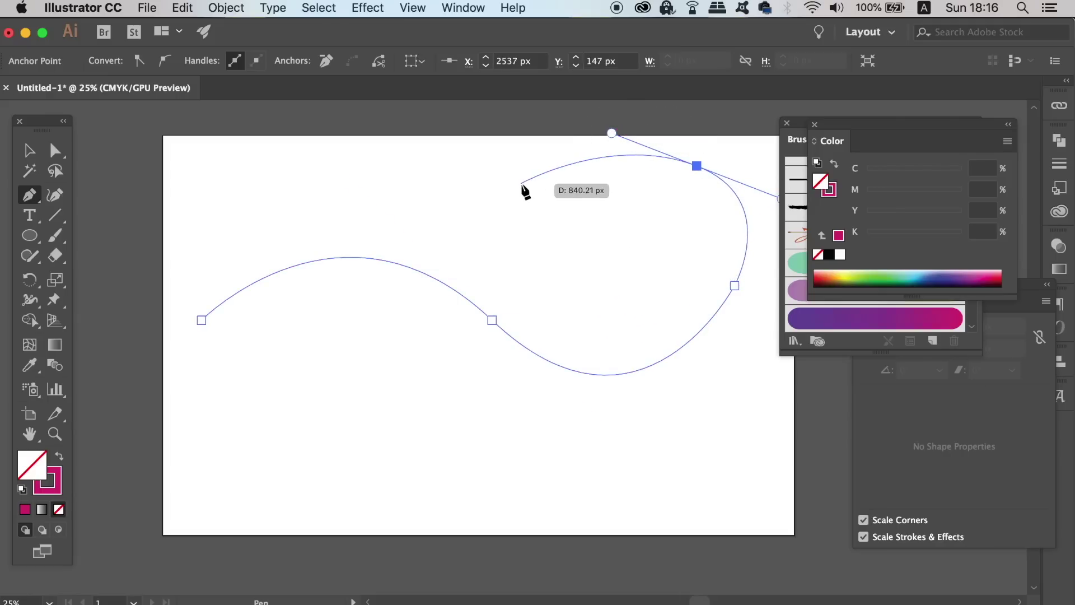
- Finish and deselect the path, then close the Color panel
key(v)
click(600, 250)
drag(600, 250, 554, 283)
click(816, 125)
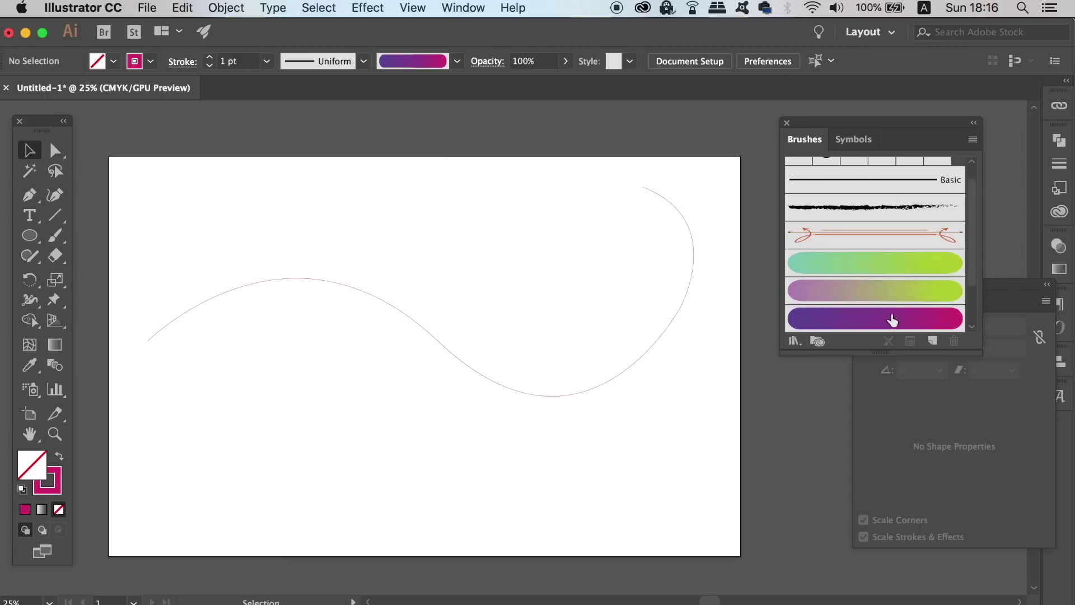
- Apply the purple-magenta art brush to the wavy path
click(1002, 283)
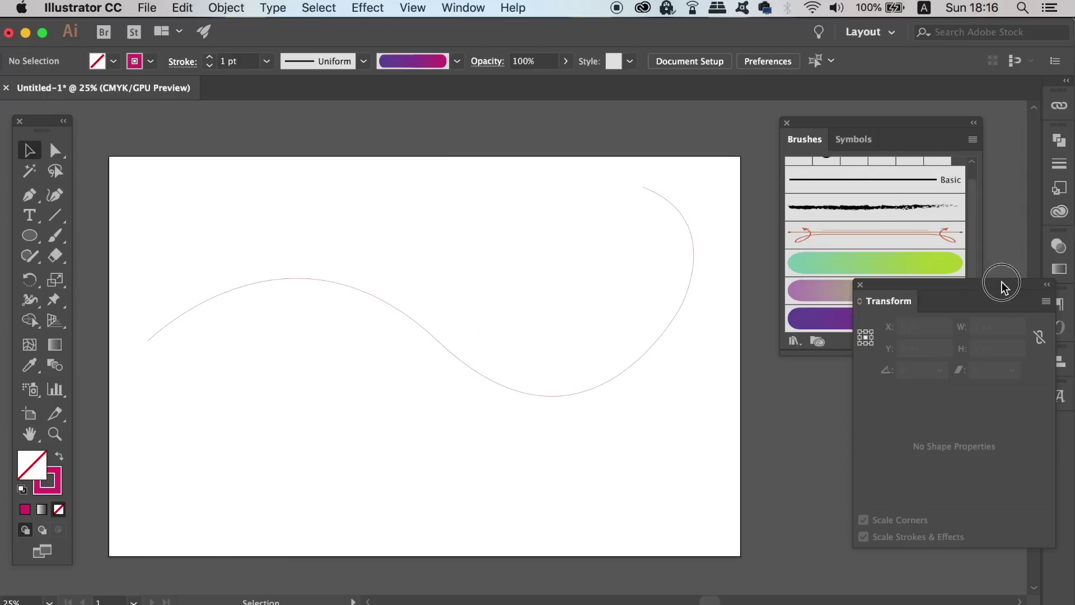
click(691, 306)
click(837, 318)
click(711, 440)
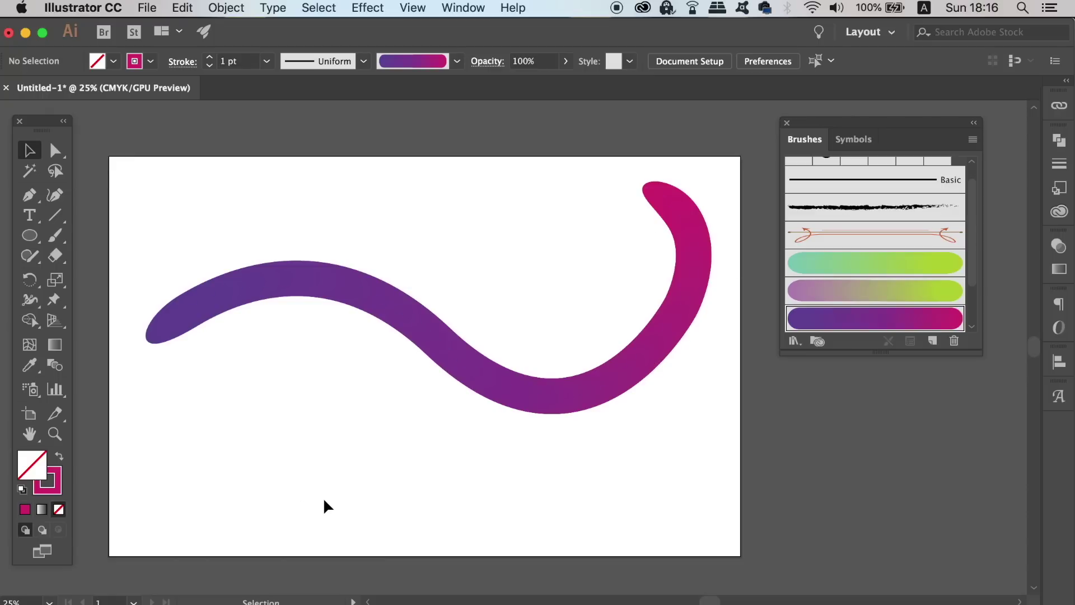
- Pinch the brushed stroke thin near its left end with the Width tool
click(55, 150)
click(324, 274)
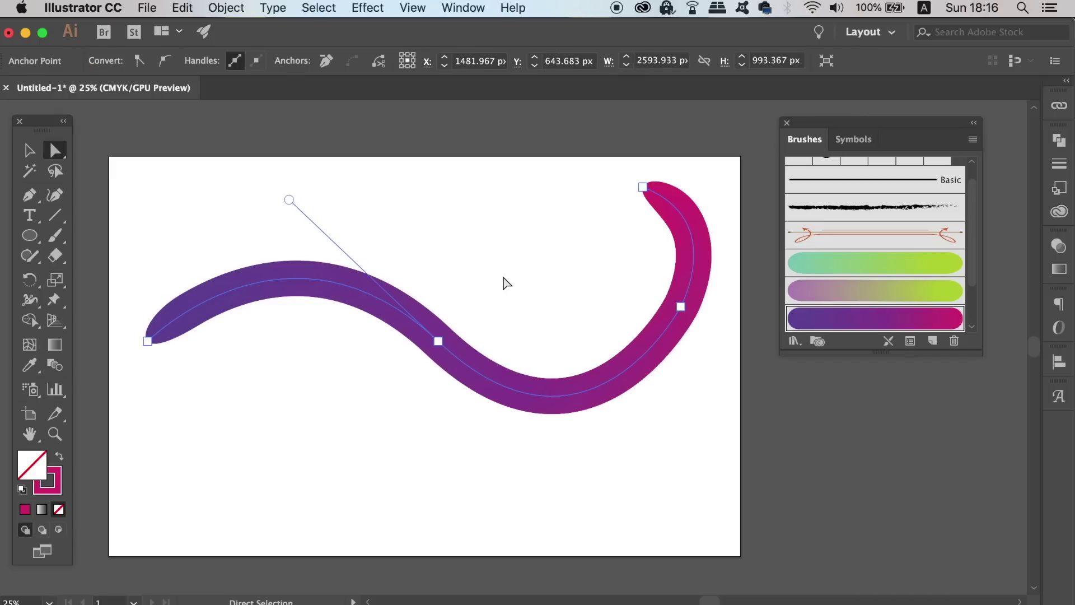
click(35, 302)
drag(274, 293, 276, 238)
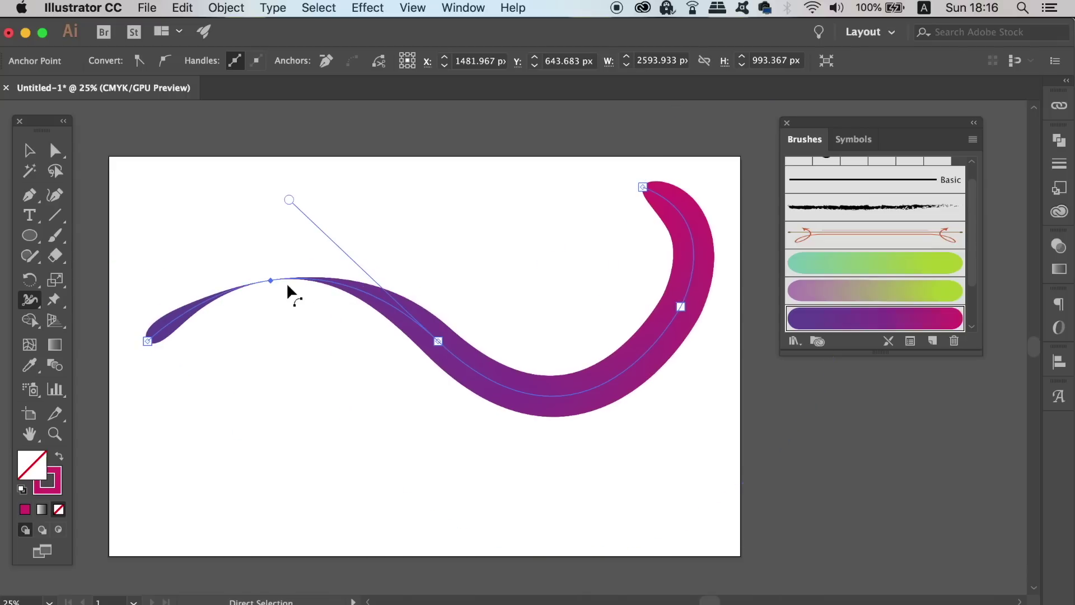
click(30, 151)
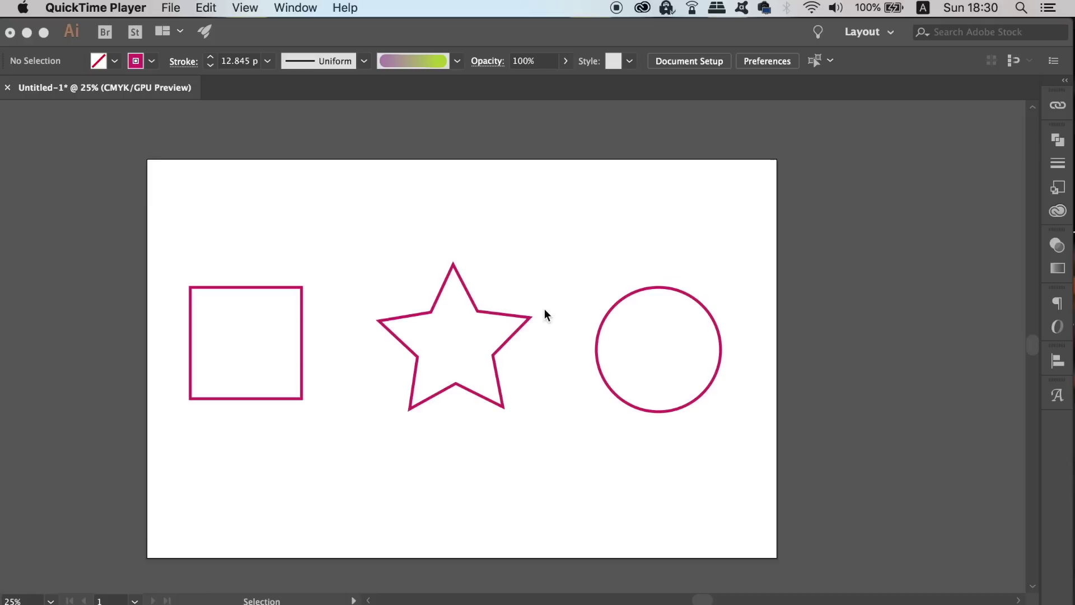
- Apply the green gradient brush to the square
click(543, 248)
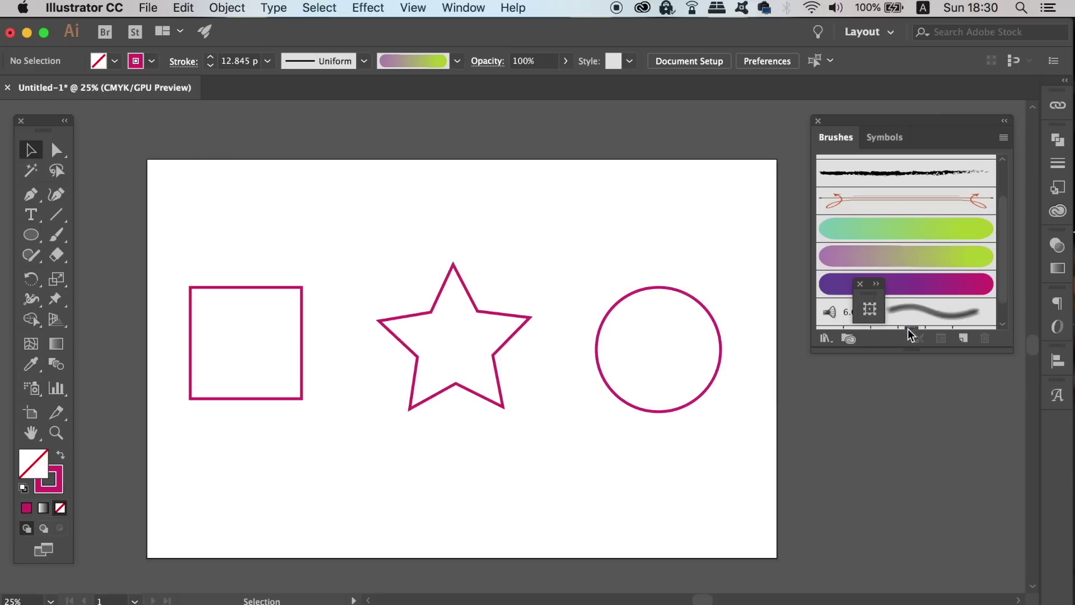
scroll(935, 294, down, 1)
click(302, 364)
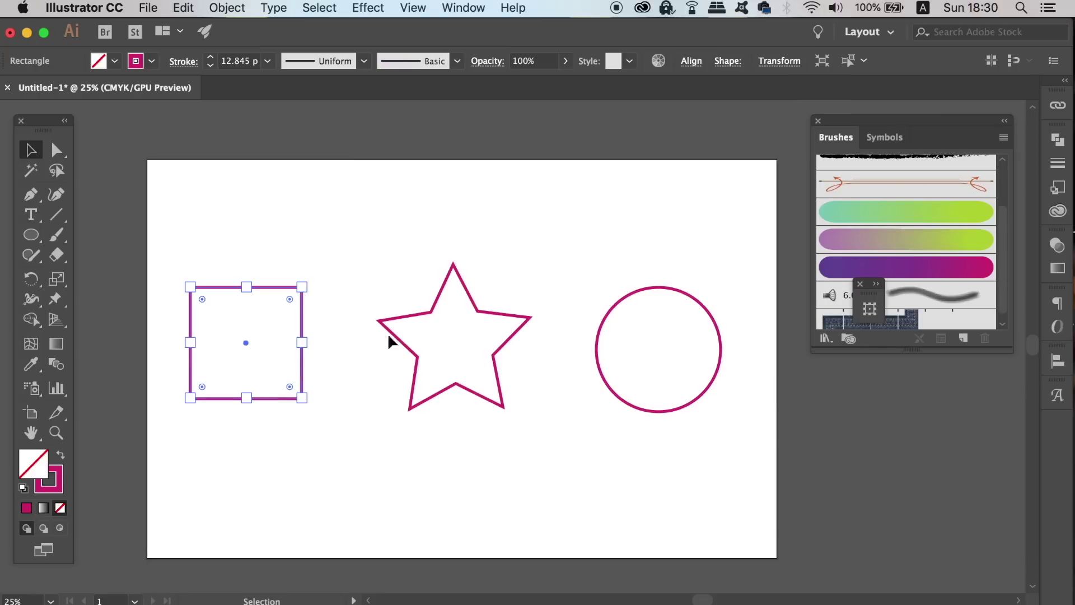
click(869, 211)
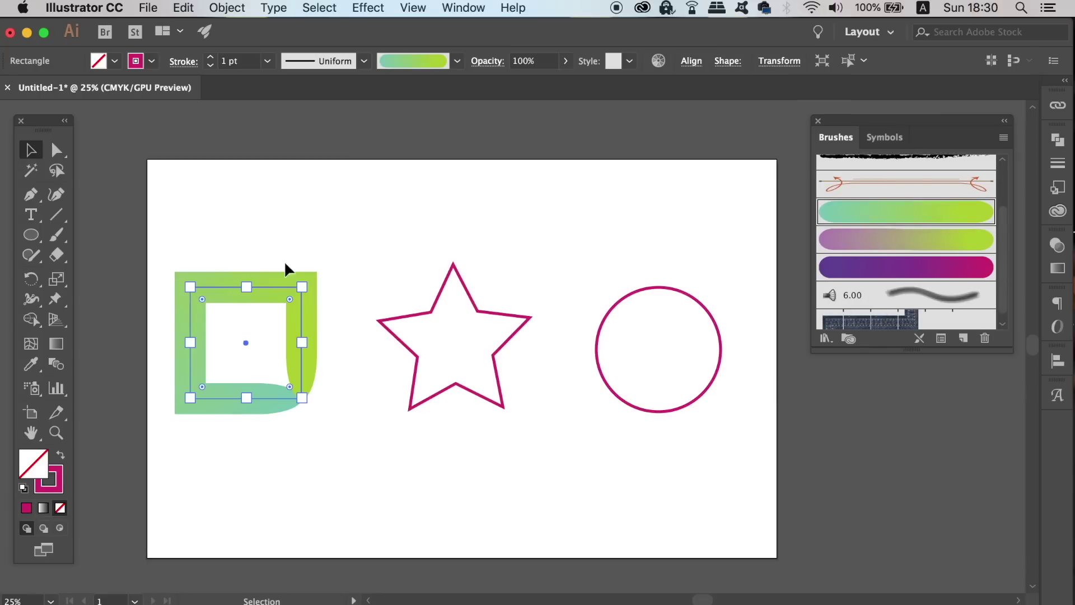
click(281, 240)
- Give the star the pink-green gradient brush at a 0.25 pt stroke
click(416, 315)
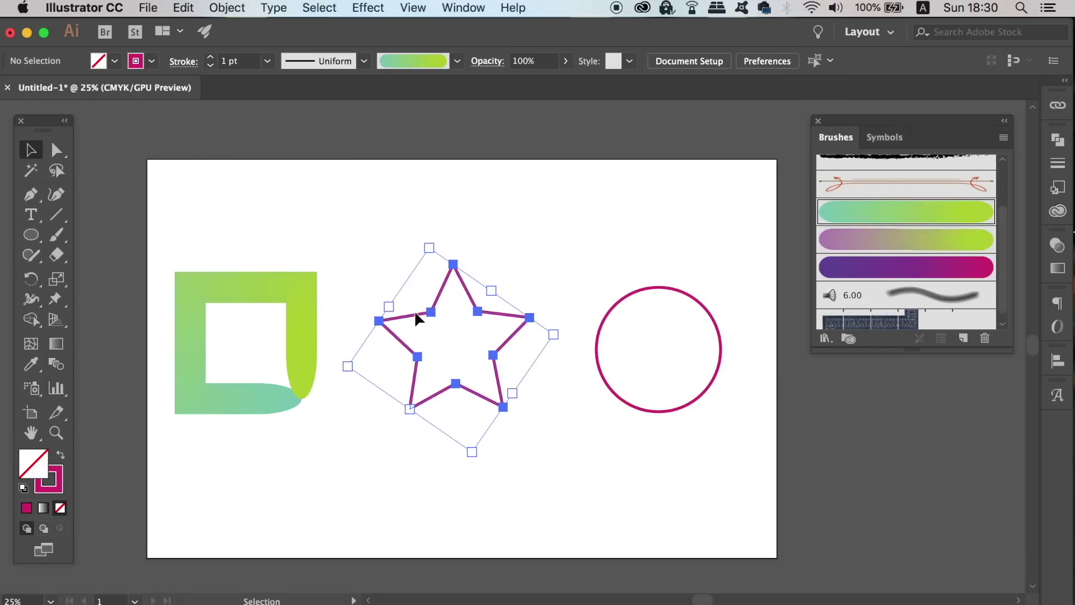
click(922, 249)
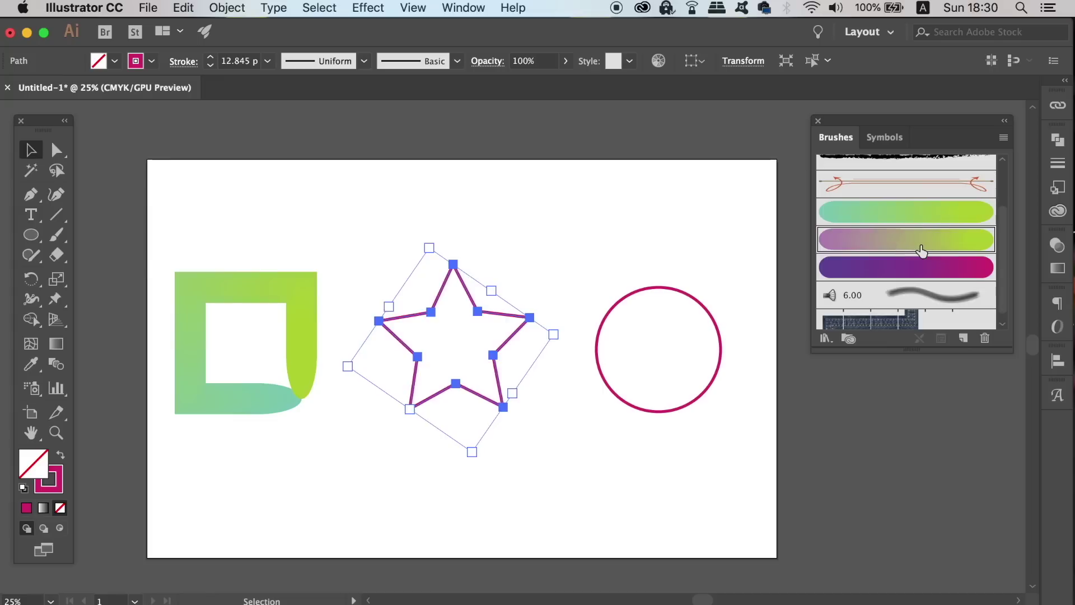
click(212, 65)
click(211, 66)
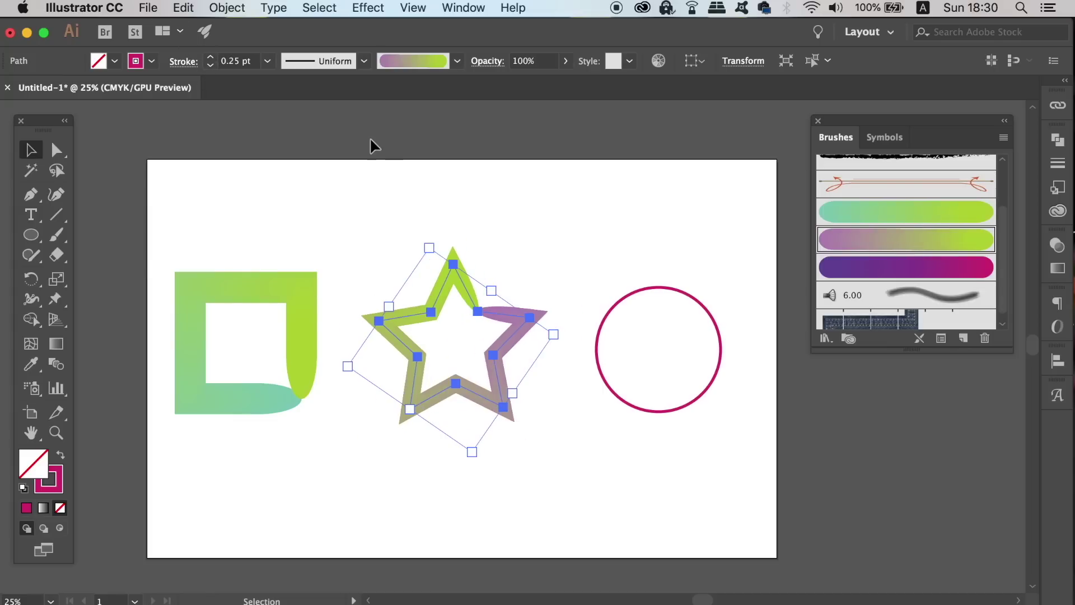
click(490, 279)
- Apply the purple-to-magenta gradient brush to the circle
click(597, 330)
click(914, 267)
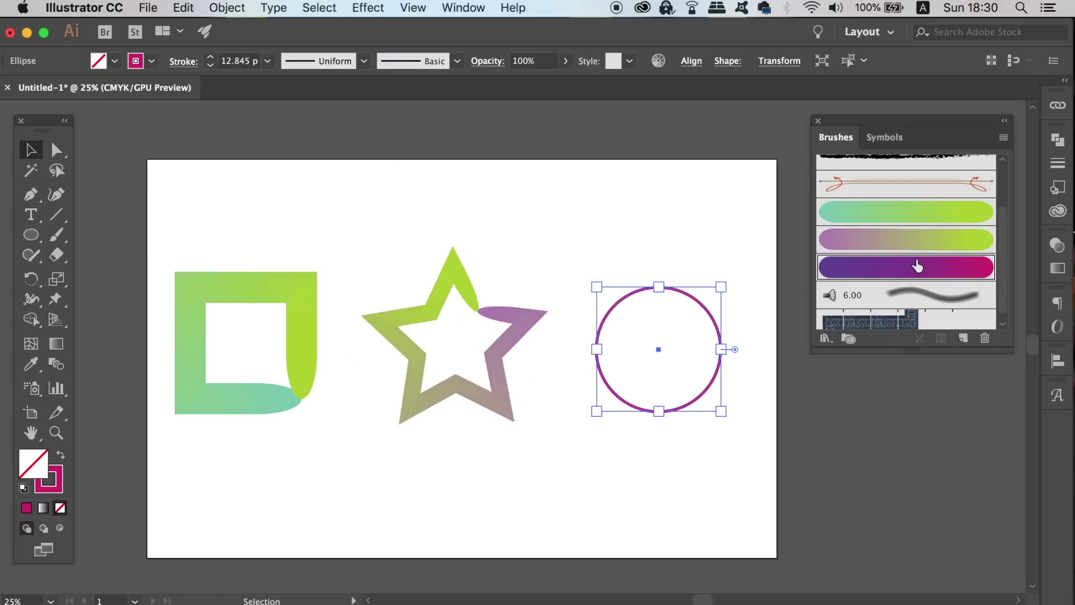
click(531, 149)
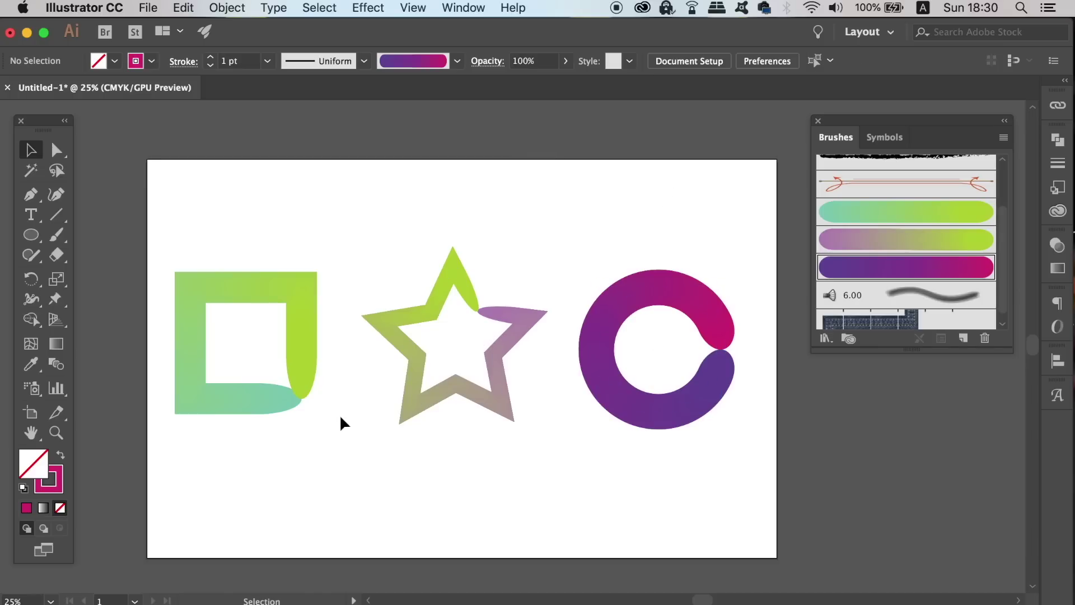
- Cut the green square's path at its corner and delete the small piece
scroll(306, 408, up, 2)
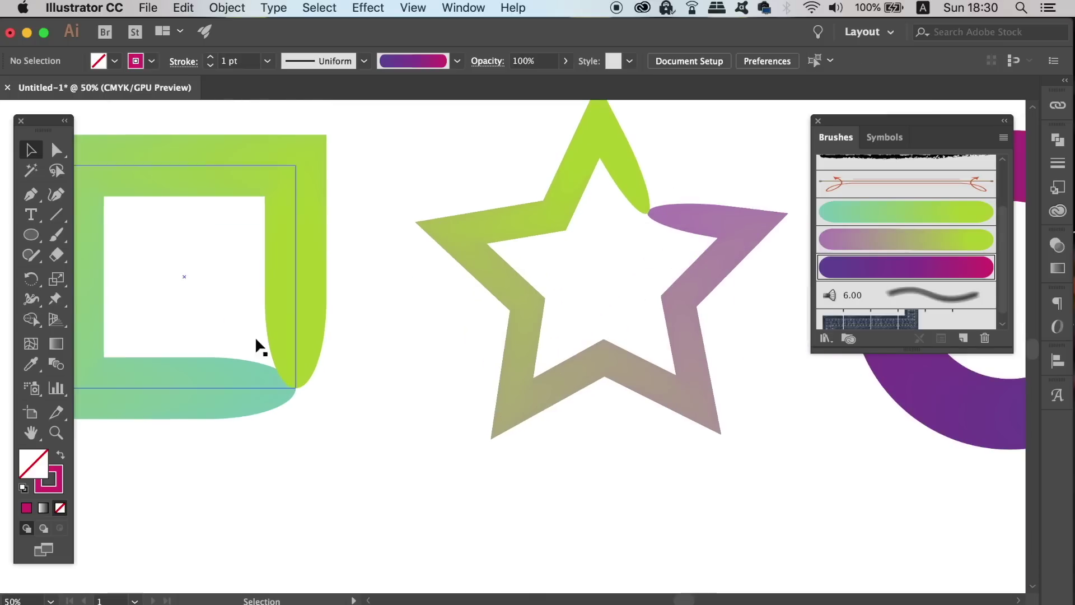
click(301, 201)
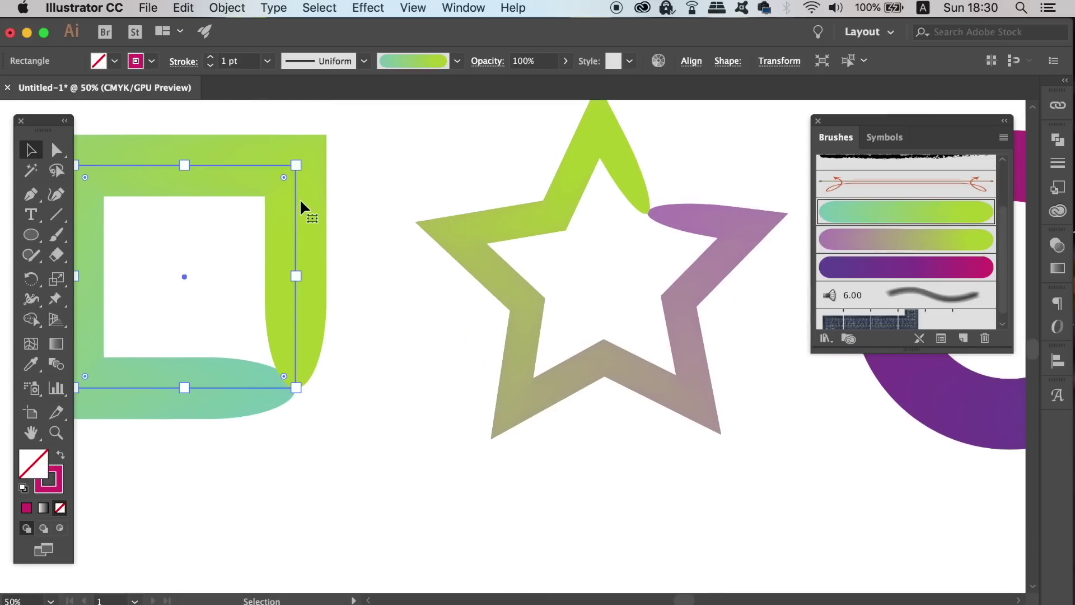
key(c)
click(293, 348)
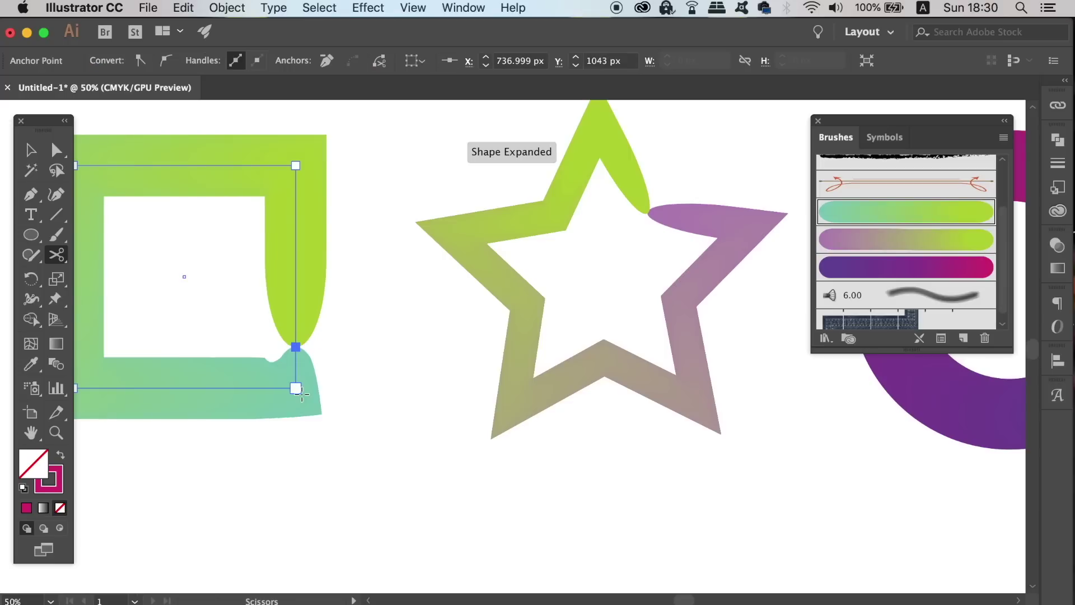
click(31, 150)
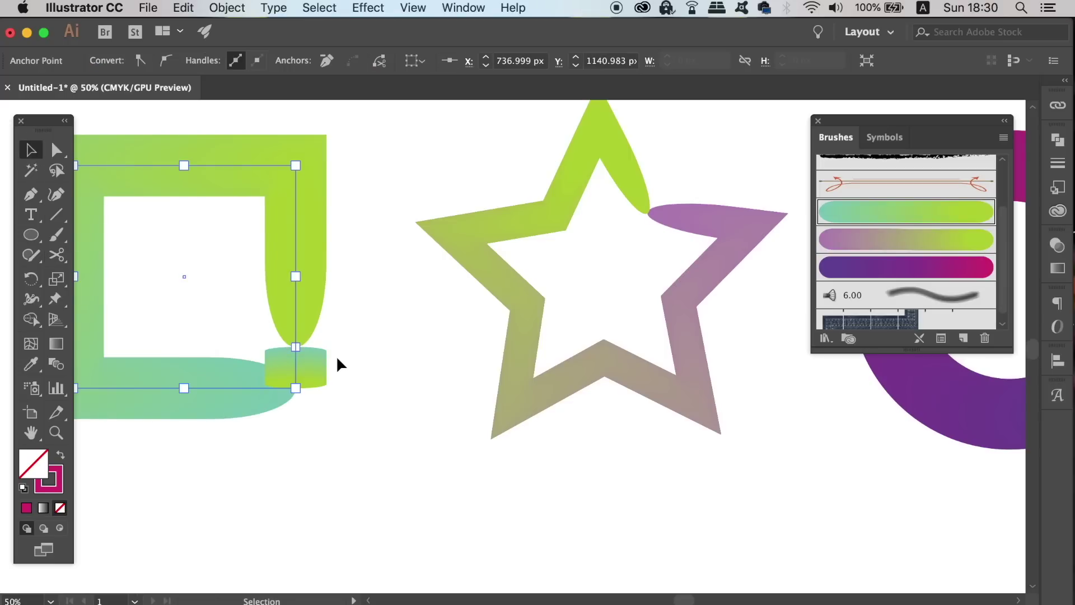
click(297, 365)
key(Delete)
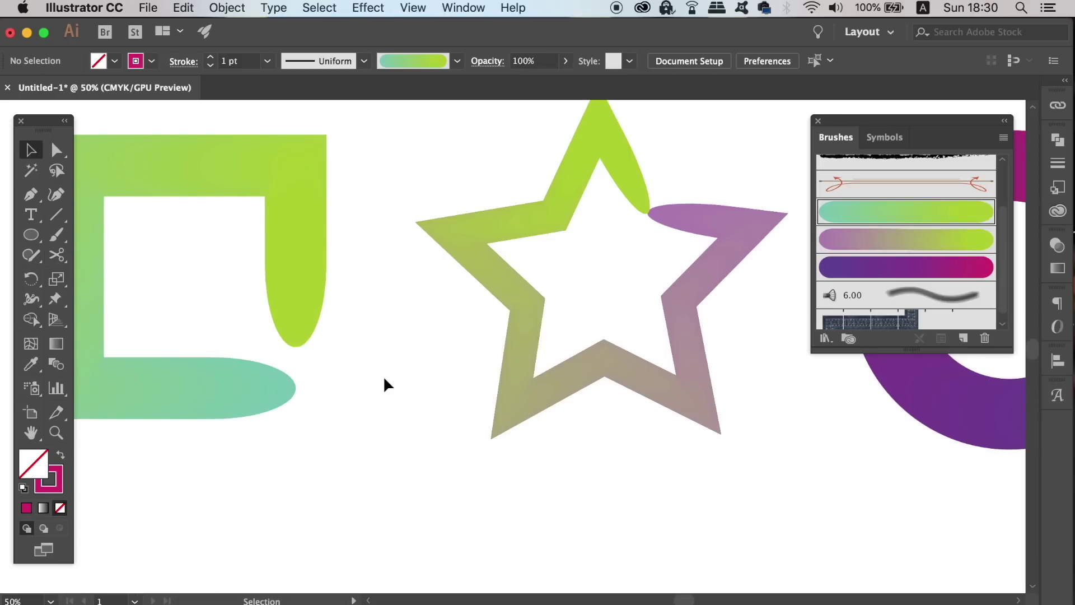
- Drag the square's lower-right anchor to reshape the trimmed corner
scroll(388, 369, down, 3)
scroll(388, 369, down, 2)
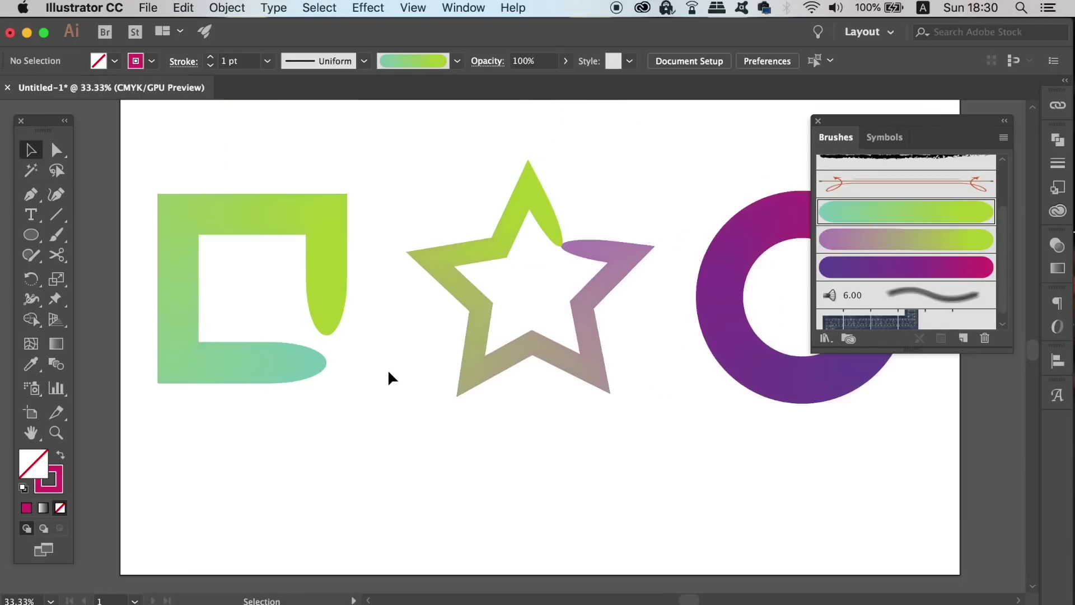
key(a)
drag(342, 344, 398, 331)
click(363, 395)
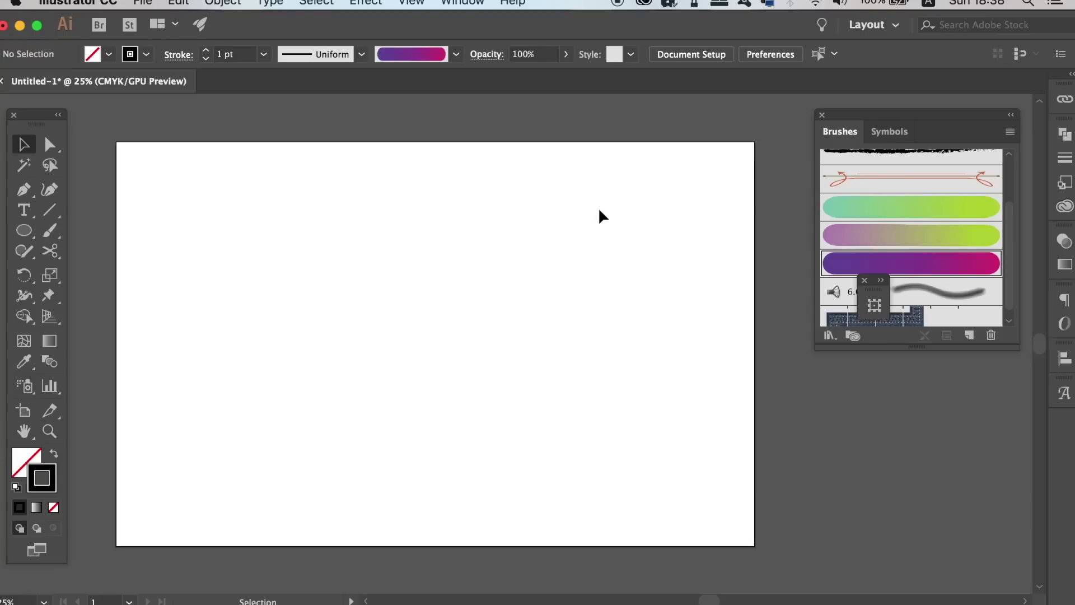
- Draw a short horizontal two-point line with the Pen tool
key(p)
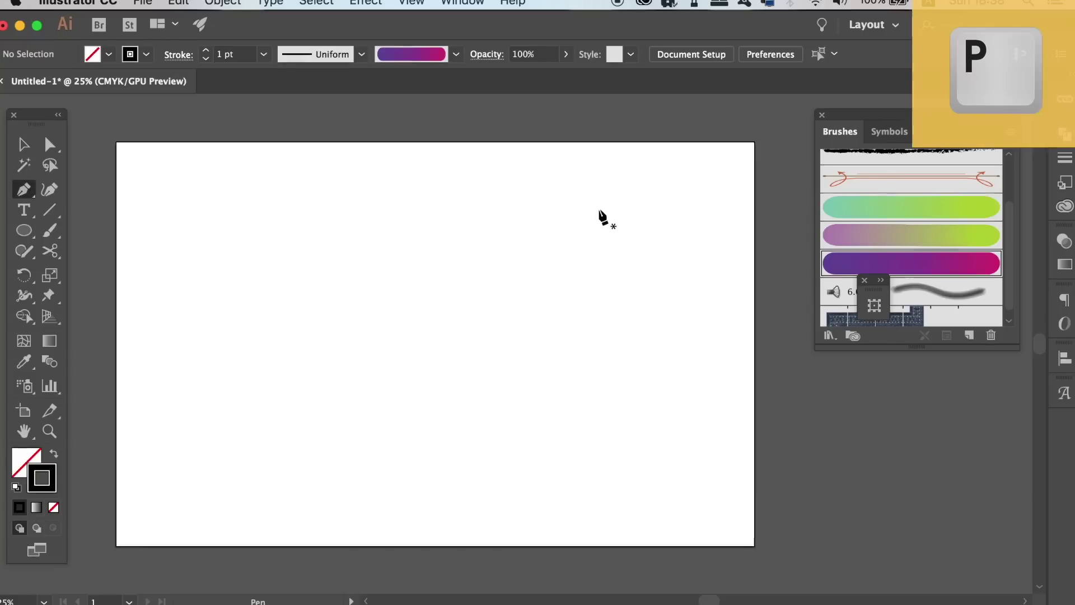
click(285, 357)
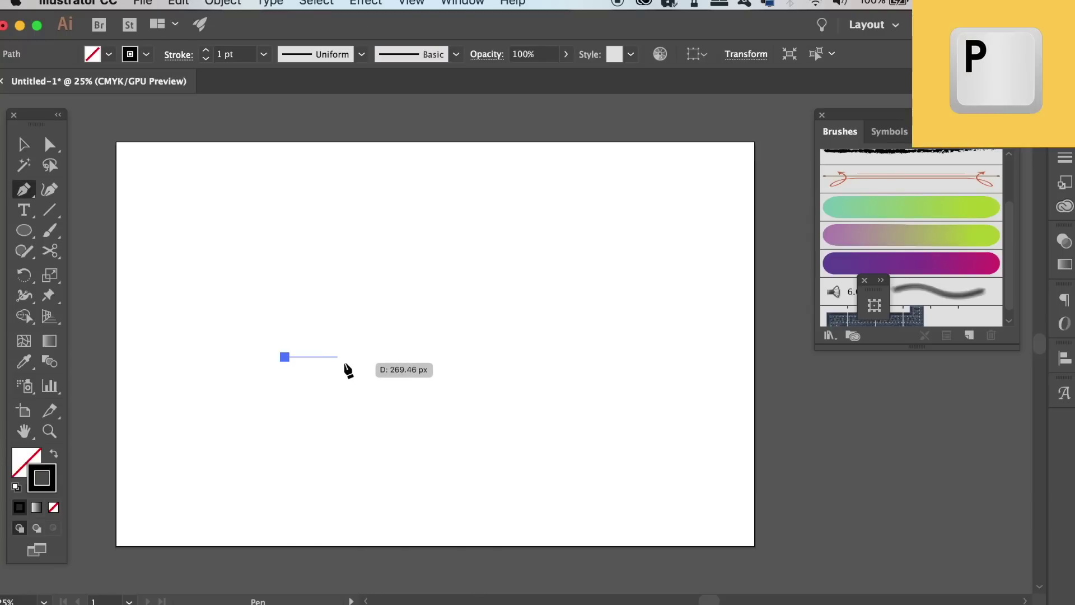
click(384, 356)
click(22, 145)
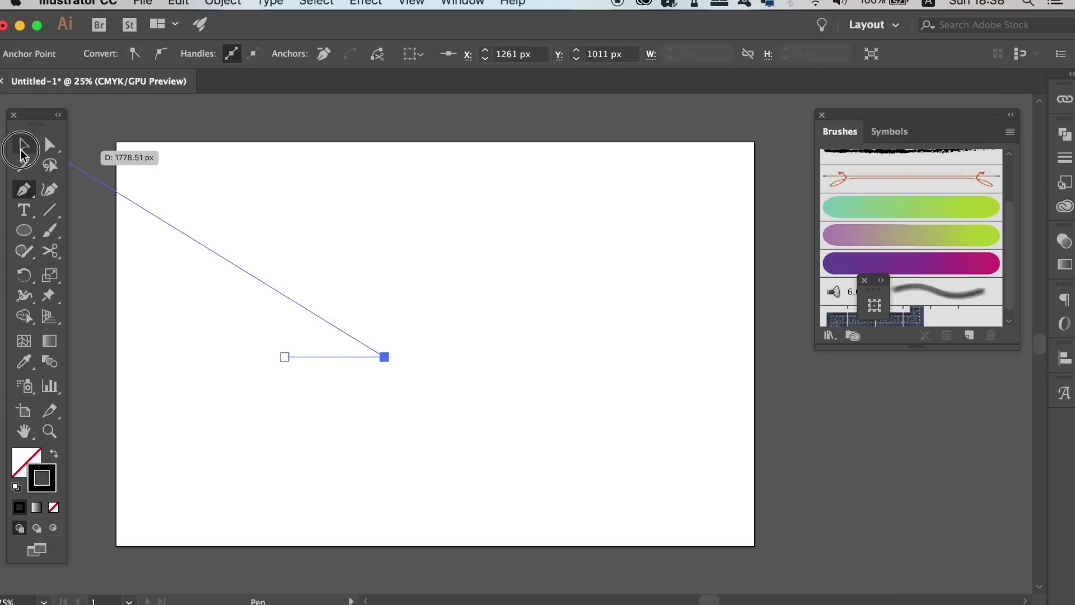
drag(500, 364, 500, 364)
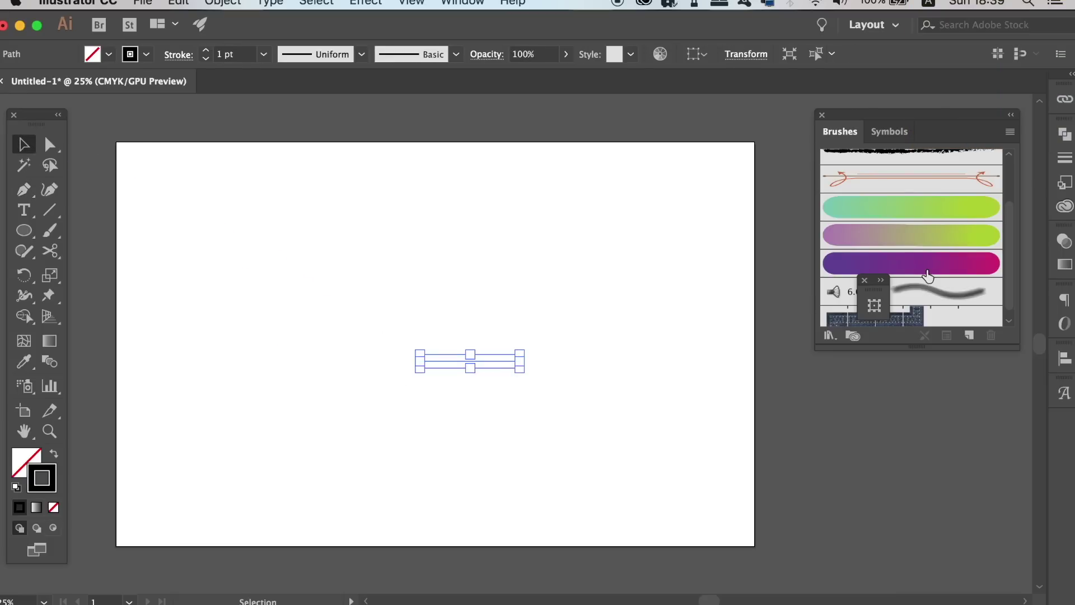
- Apply the purple-to-magenta brush to the line at a 0.25 pt stroke
click(919, 273)
scroll(569, 361, up, 2)
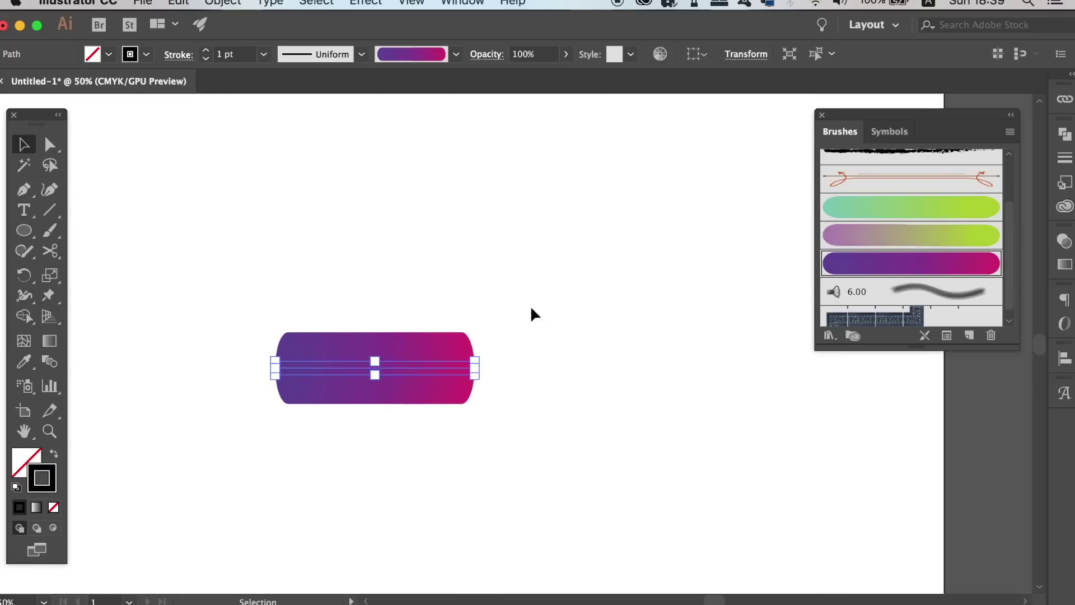
click(206, 59)
click(206, 59)
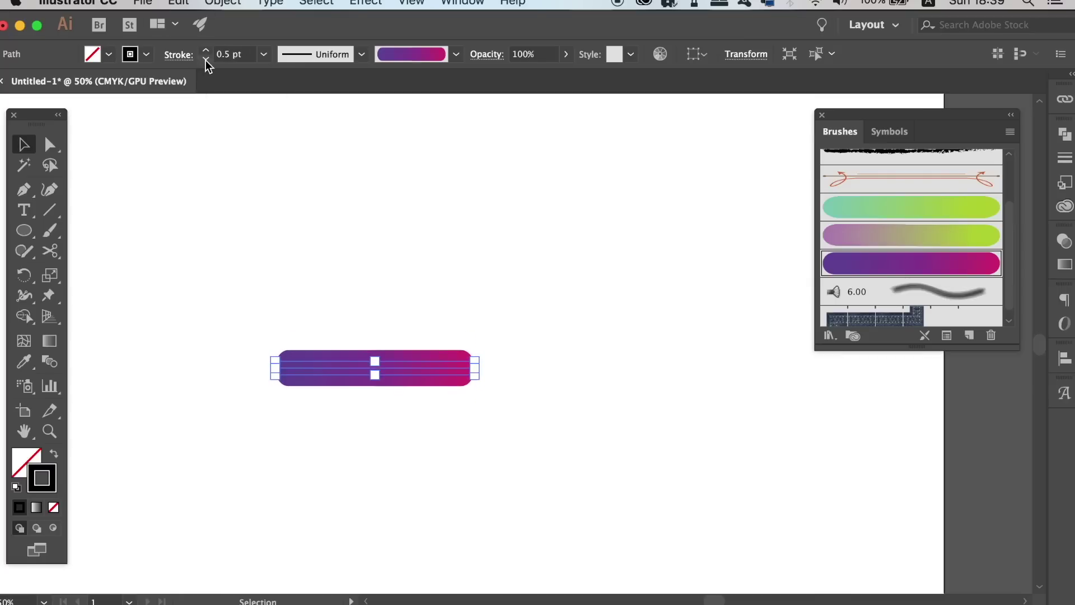
click(206, 60)
- Shift the brushed line to the right
click(297, 254)
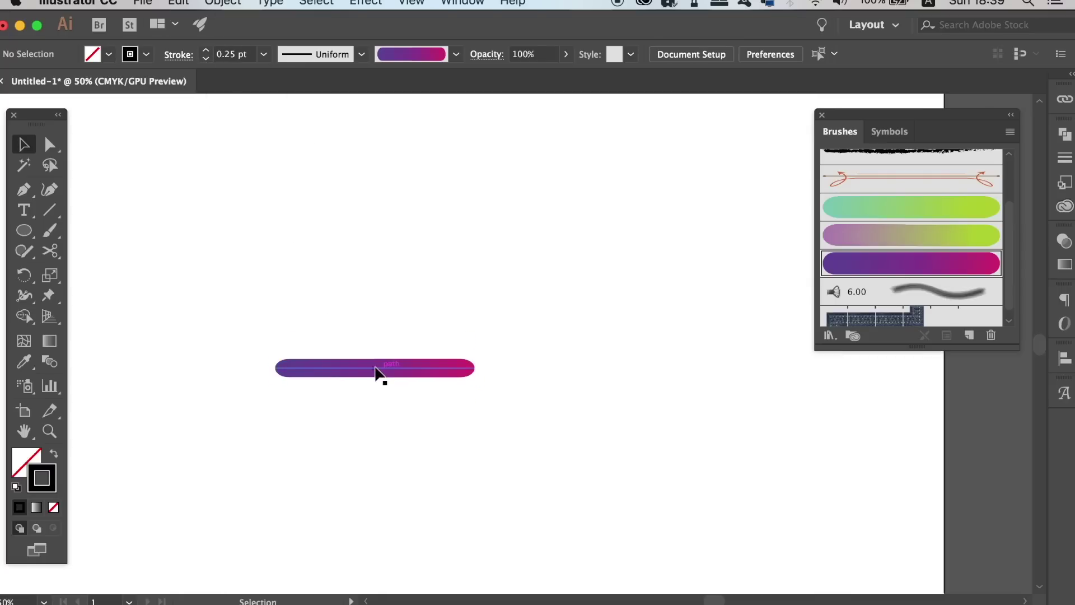
scroll(375, 368, up, 2)
drag(368, 364, 461, 347)
key(r)
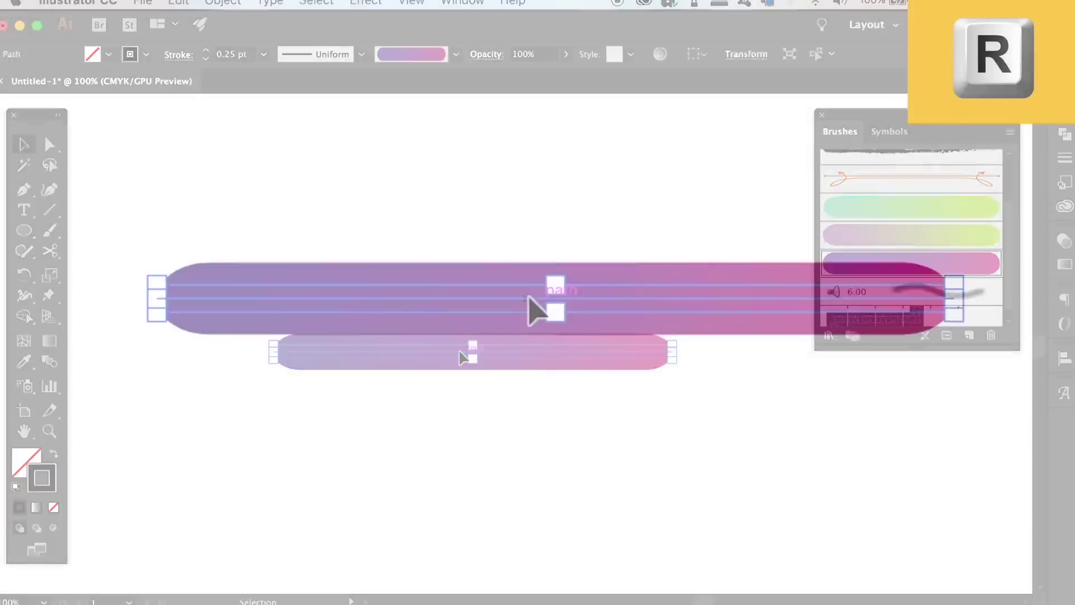
- Make one copy of the brushed line rotated 6° around its left anchor
drag(556, 298, 160, 298)
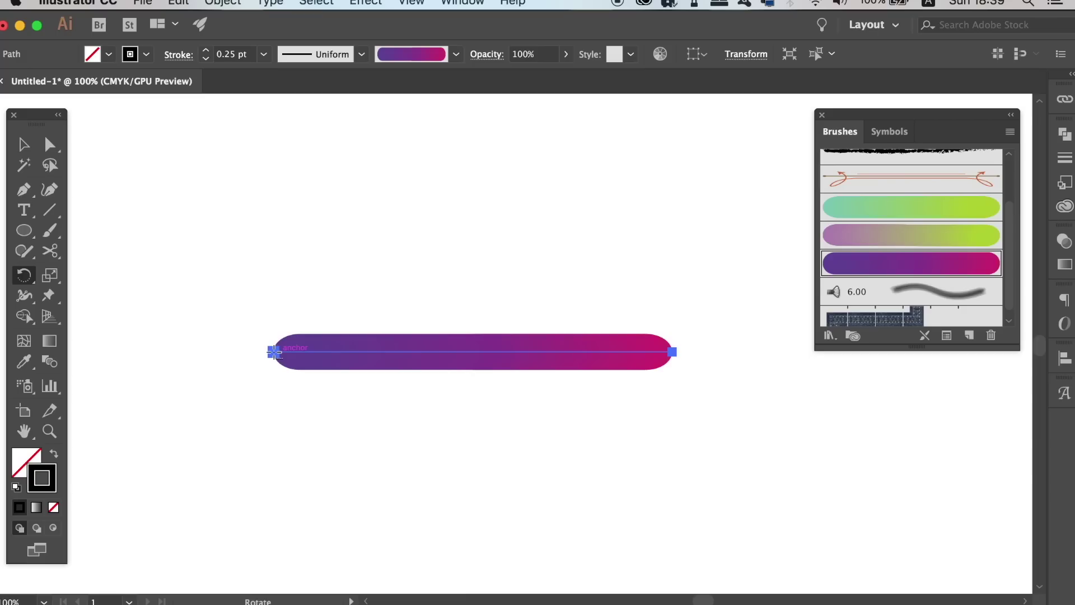
alt+click(156, 301)
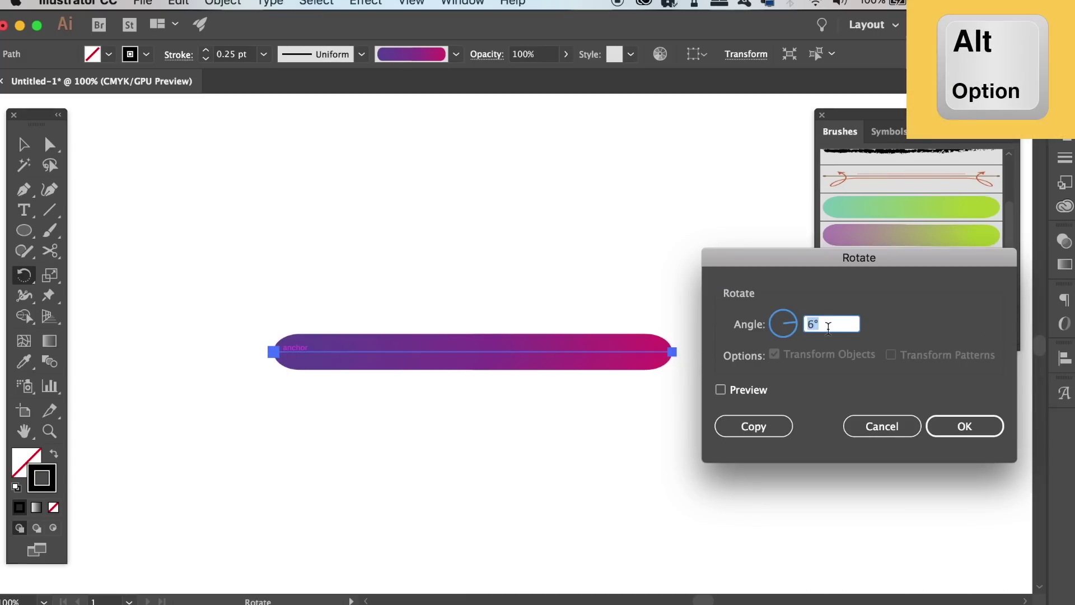
drag(841, 257, 825, 385)
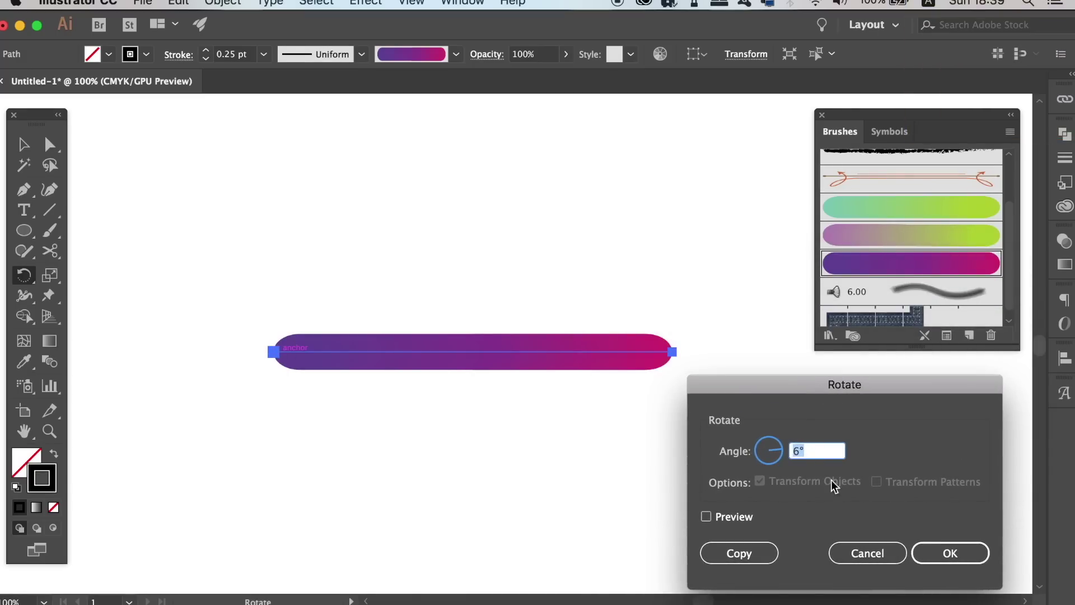
click(739, 554)
- Repeat the 6° rotated copy with Cmd+D until the copies nearly close the circle
key(super+minus)
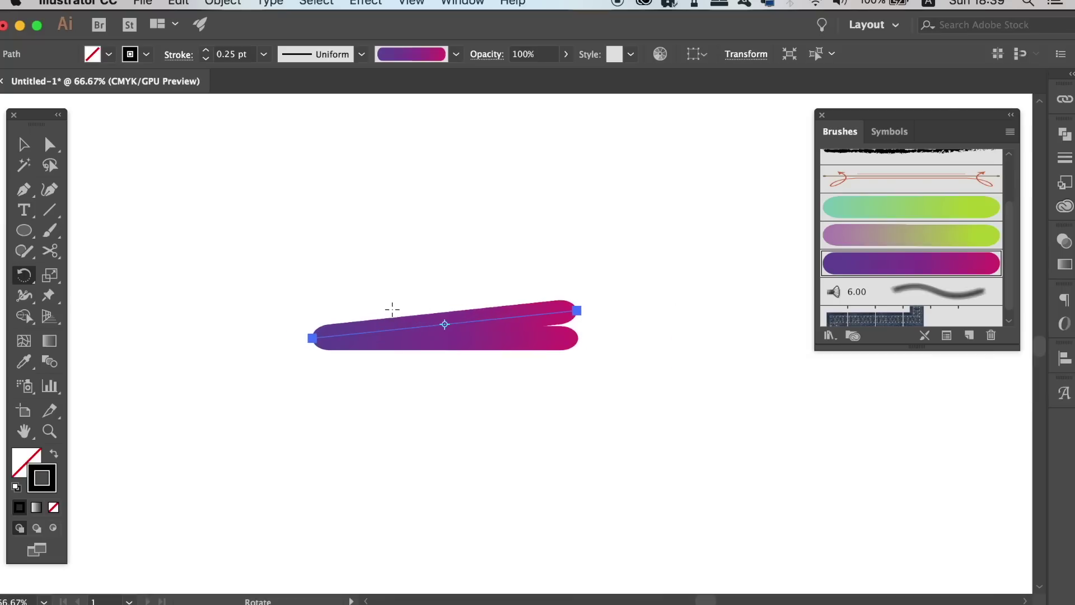
key(super+d)
key(super+d)
key(super+d)
key(super+d)
key(super+d)
key(super+d)
key(super+d)
key(super+d)
key(super+d)
key(super+d)
key(super+d)
key(super+d)
key(super+d)
key(super+d)
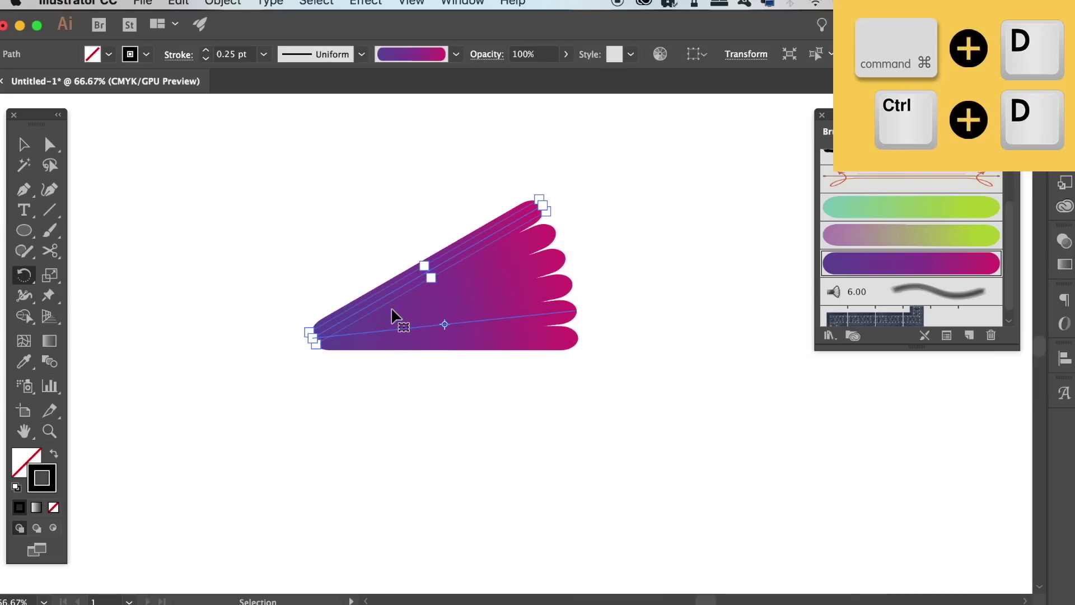
key(super+d)
key(super+d)
key(super+d)
key(super+d)
key(super+d)
key(super+d)
key(super+d)
key(super+d)
key(super+d)
key(super+d)
key(super+d)
key(super+d)
key(super+d)
key(super+d)
key(super+d)
key(super+d)
key(super+d)
key(super+d)
key(super+d)
key(super+d)
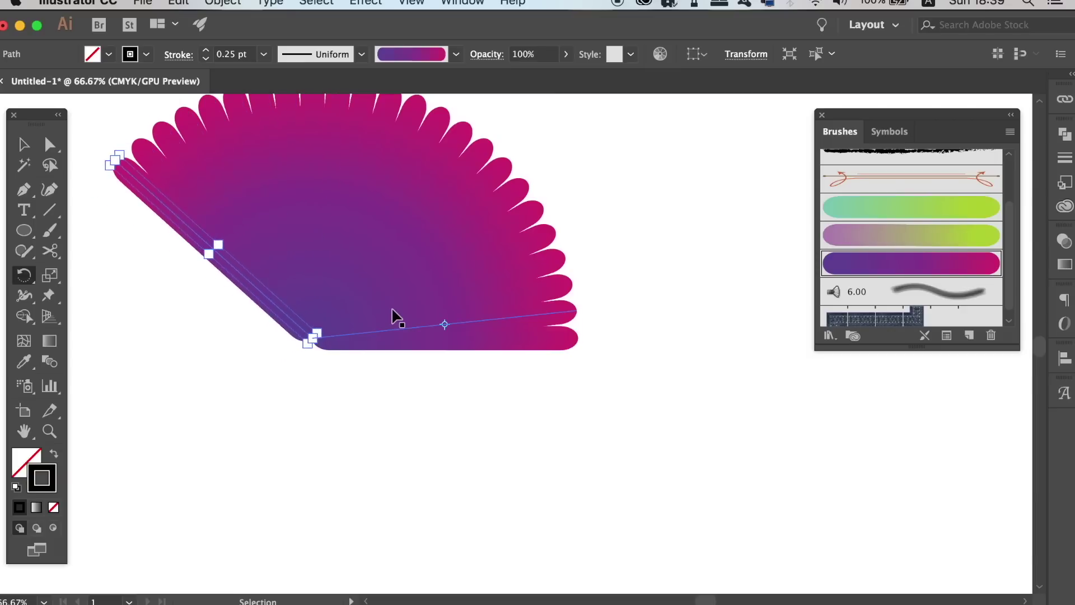
key(super+d)
key(super+d)
key(super+d)
key(super+d)
key(super+d)
key(super+d)
key(super+d)
key(super+d)
key(super+d)
key(super+d)
key(super+d)
key(super+d)
key(super+d)
key(super+d)
key(super+d)
key(super+d)
key(super+d)
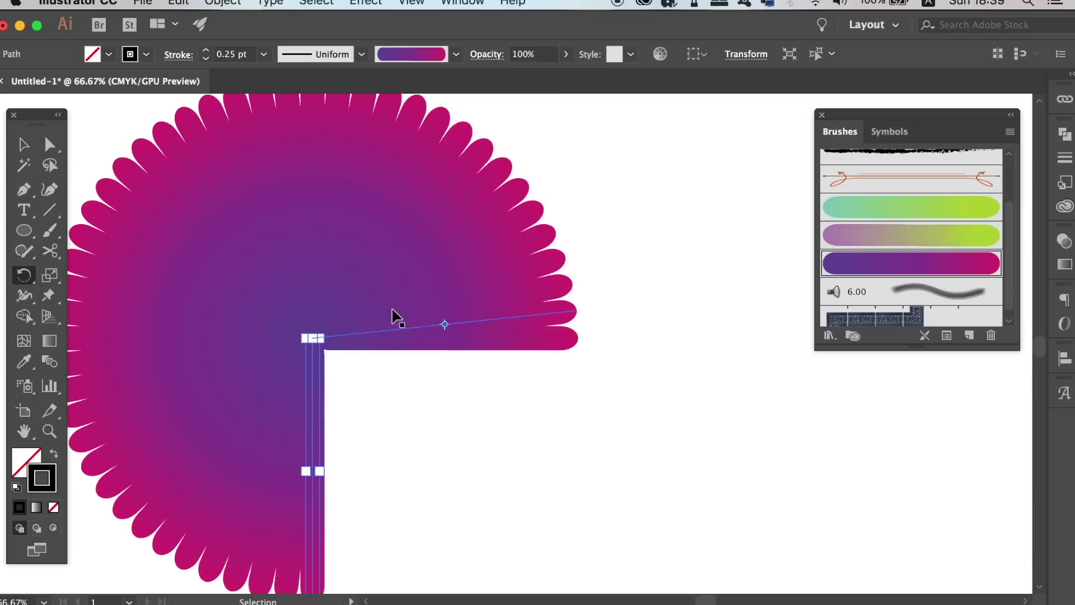
key(super+d)
key(super+d)
key(super+d)
key(super+d)
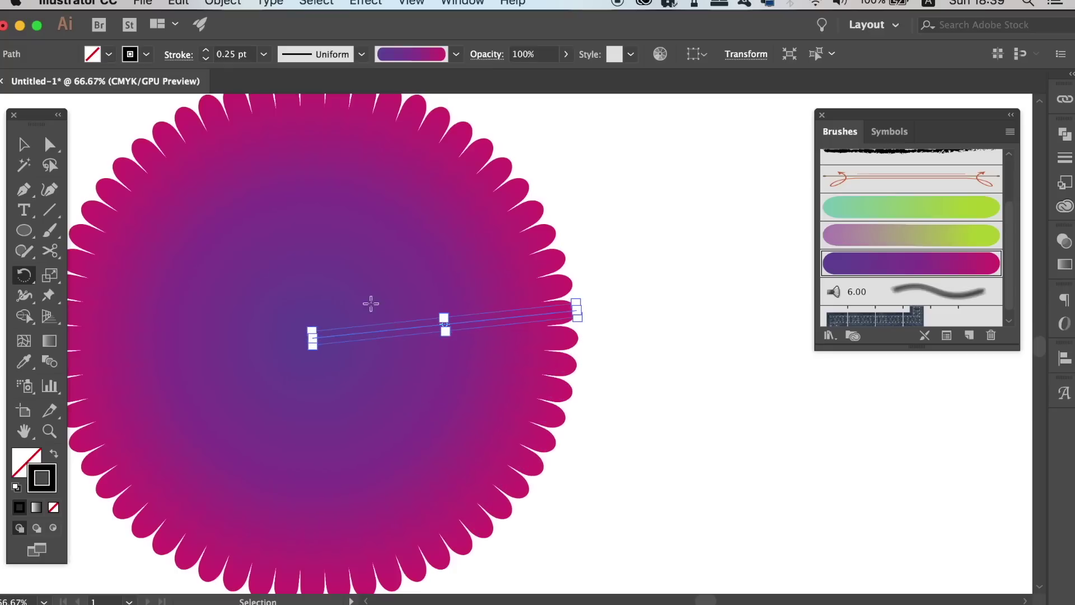
- Deselect the finished flower burst and zoom out to view it whole
click(21, 147)
click(684, 205)
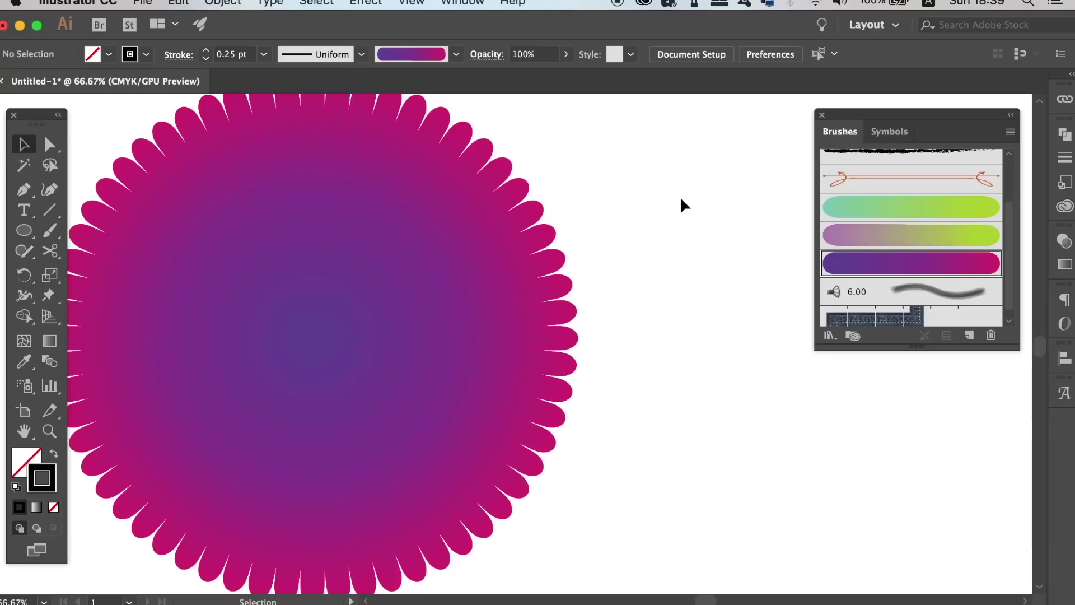
key(super+minus)
key(super+minus)
key(super+minus)
key(super+z)
click(685, 218)
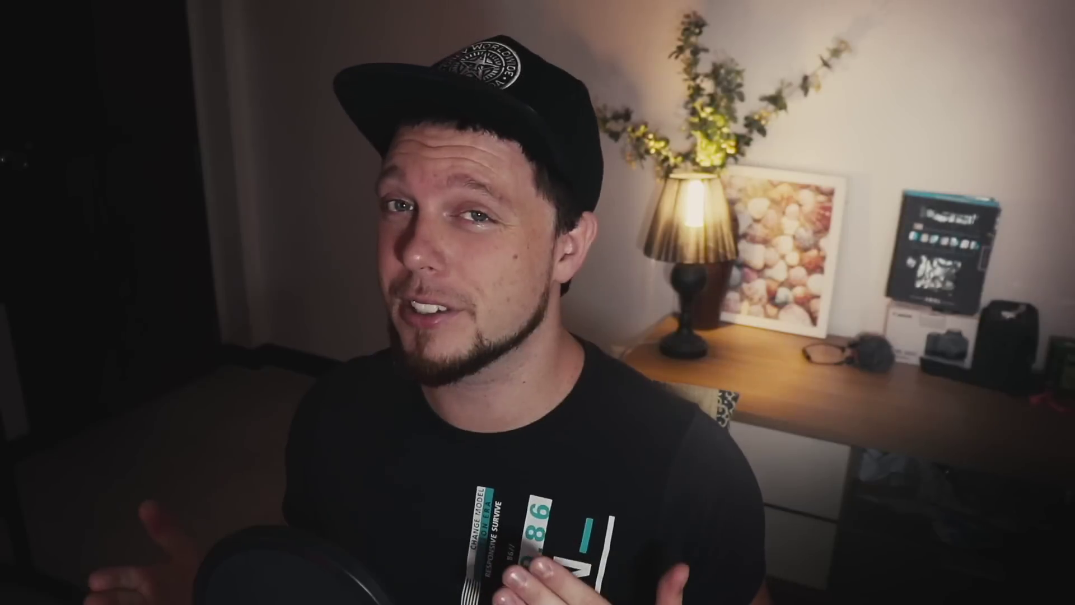